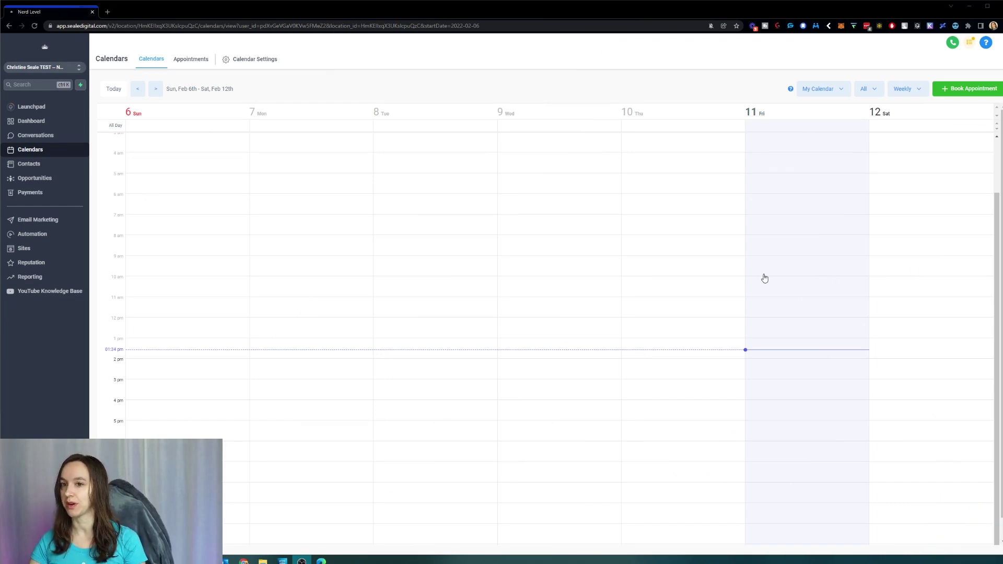
Step: From Calendars, start a new appointment and pick the first contact, giving Test calendar, Feb 11th, 2:00–2:30 pm
click(60, 153)
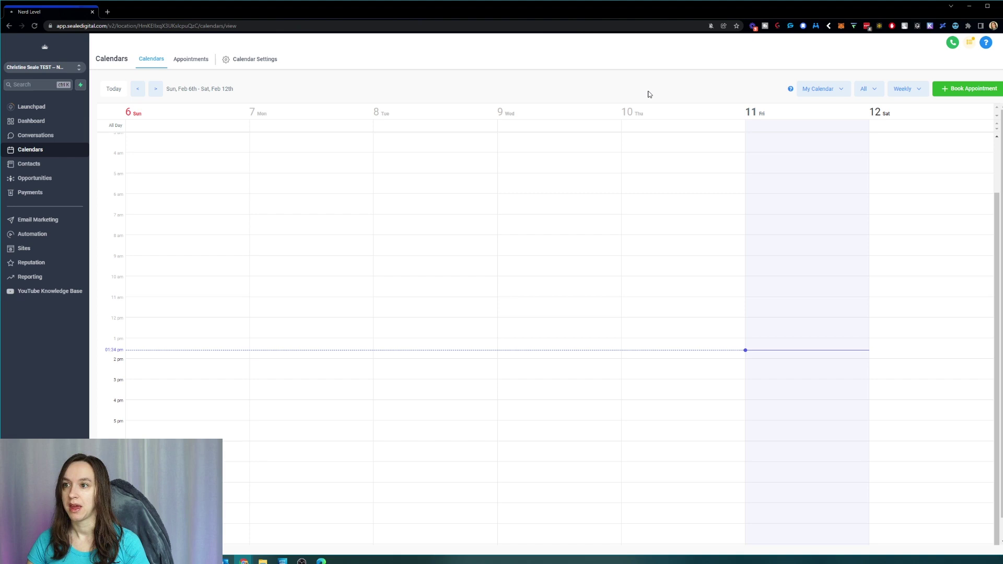
click(990, 93)
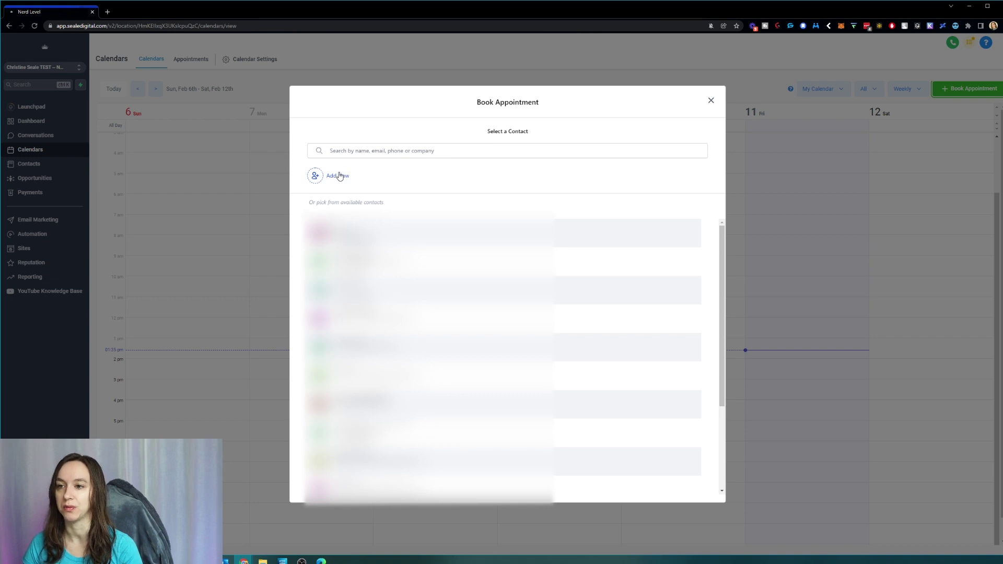
click(344, 232)
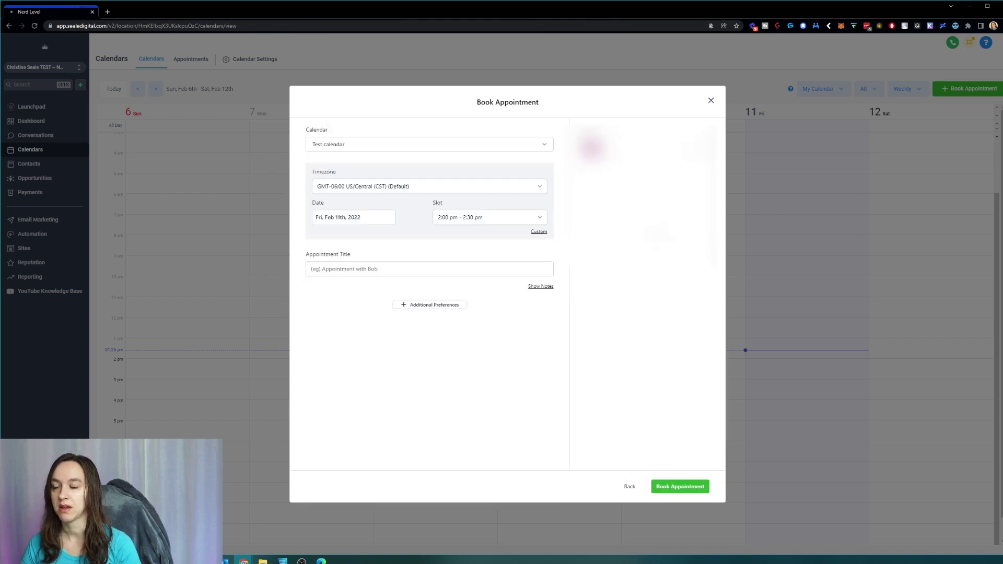
Step: Browse the timezone list, trying GMT-11:00 Pacific/Midway (SST) and then US/Alaska (AKST)
click(379, 188)
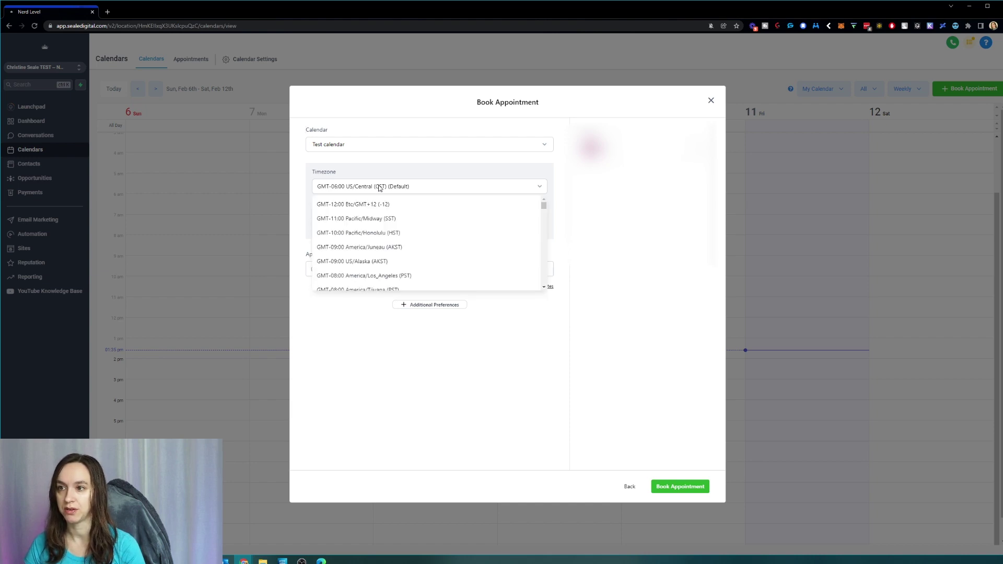
click(380, 188)
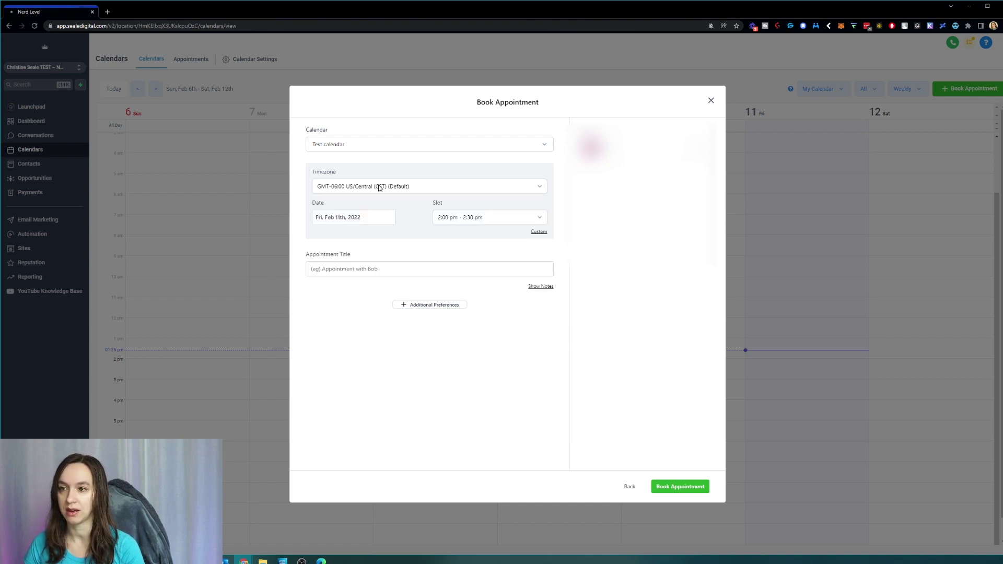
click(380, 188)
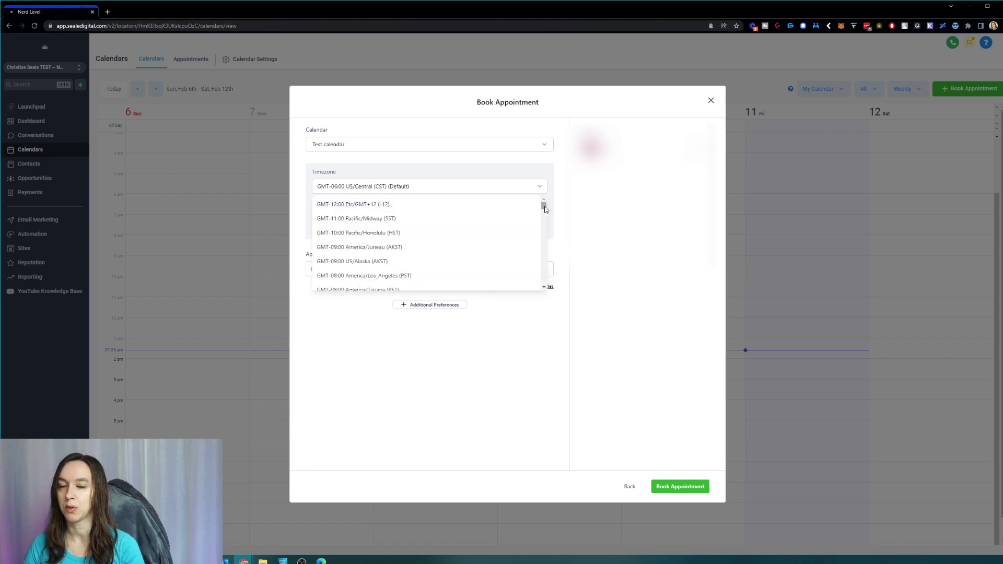
drag(545, 208, 544, 225)
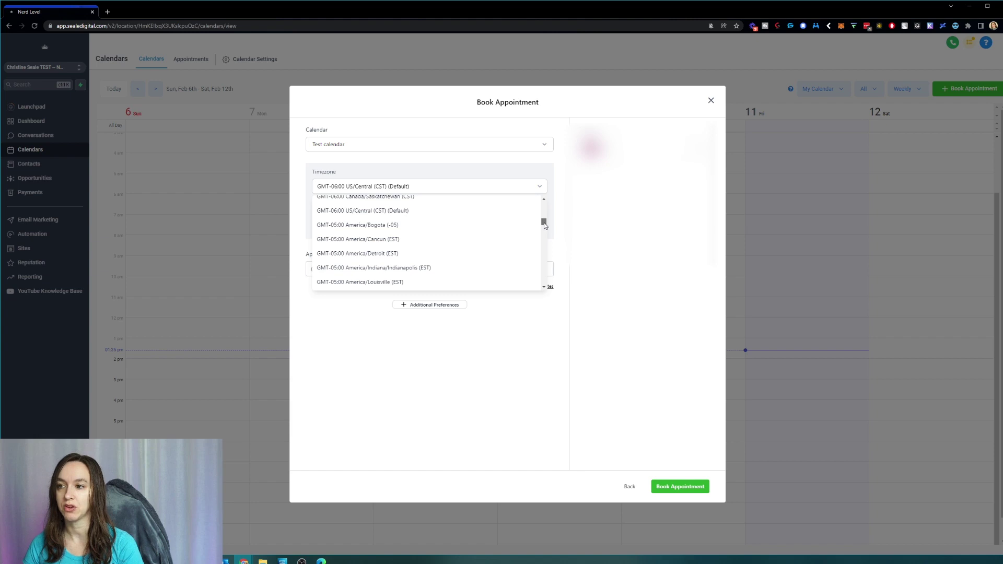
drag(544, 223, 544, 204)
click(442, 203)
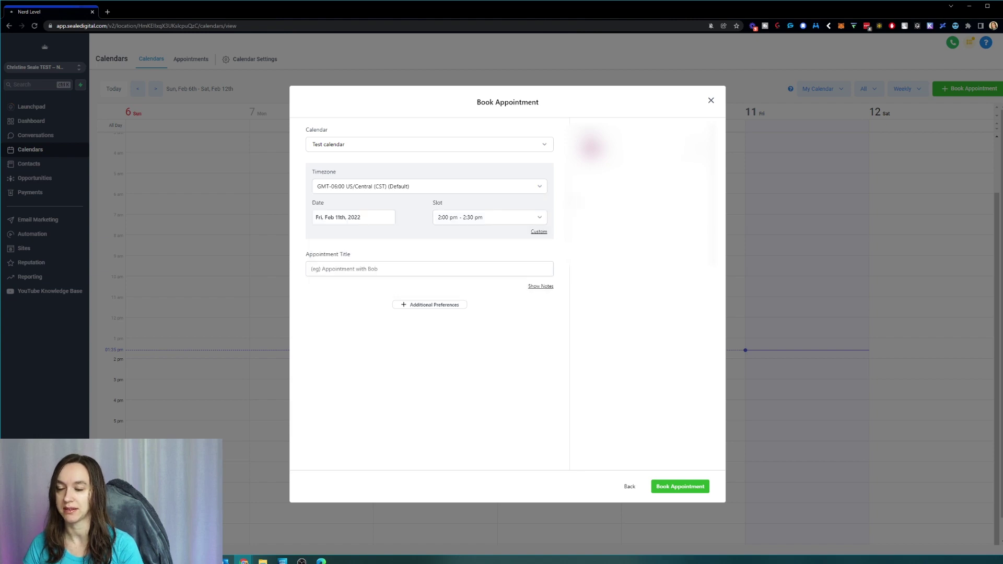
click(443, 188)
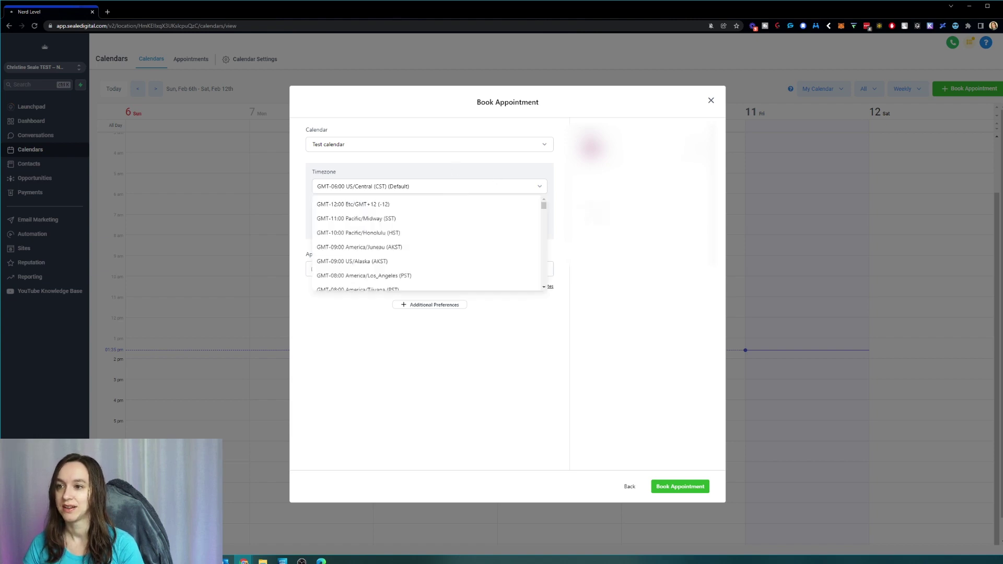
click(479, 224)
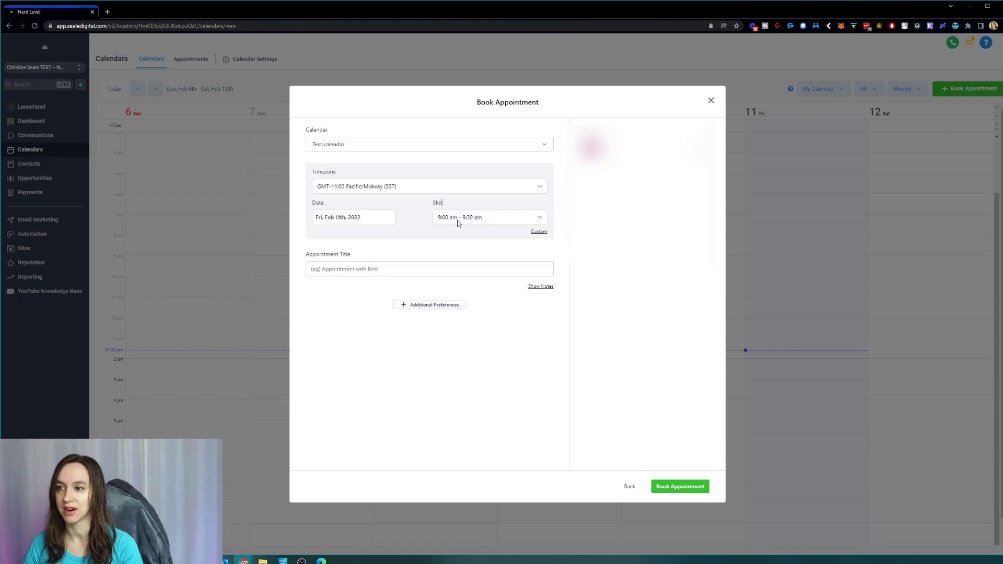
click(445, 192)
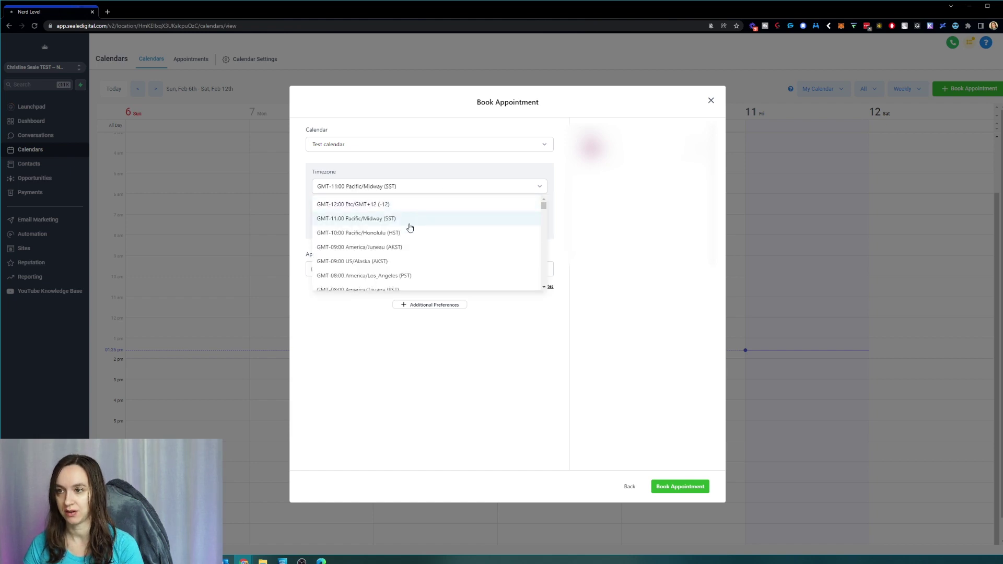
click(394, 261)
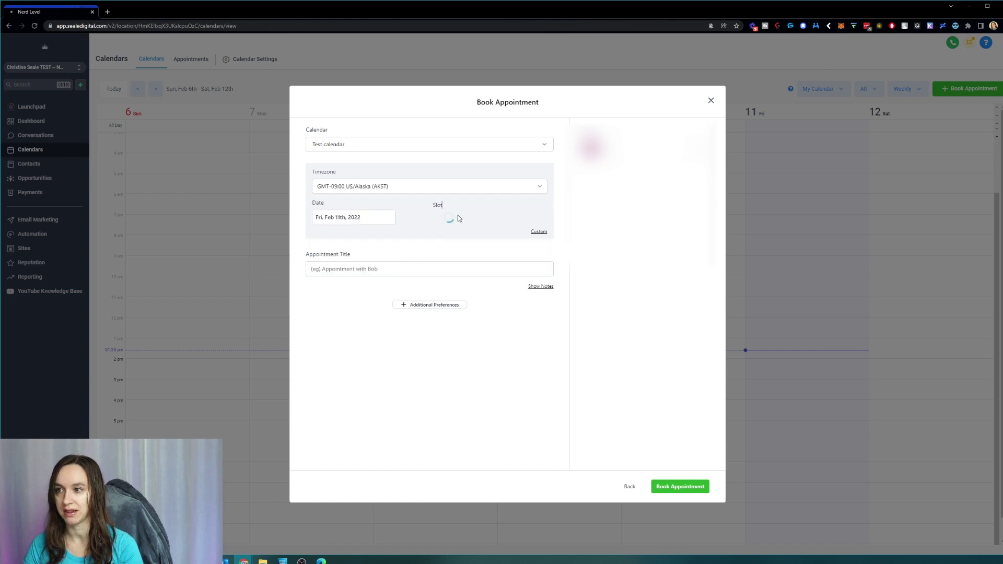
Step: Try GMT-06:00 America/Regina (CST), then settle on GMT+11:00 Australia/Sydney (AEDT)
click(456, 188)
scroll(450, 212, down, 3)
click(403, 264)
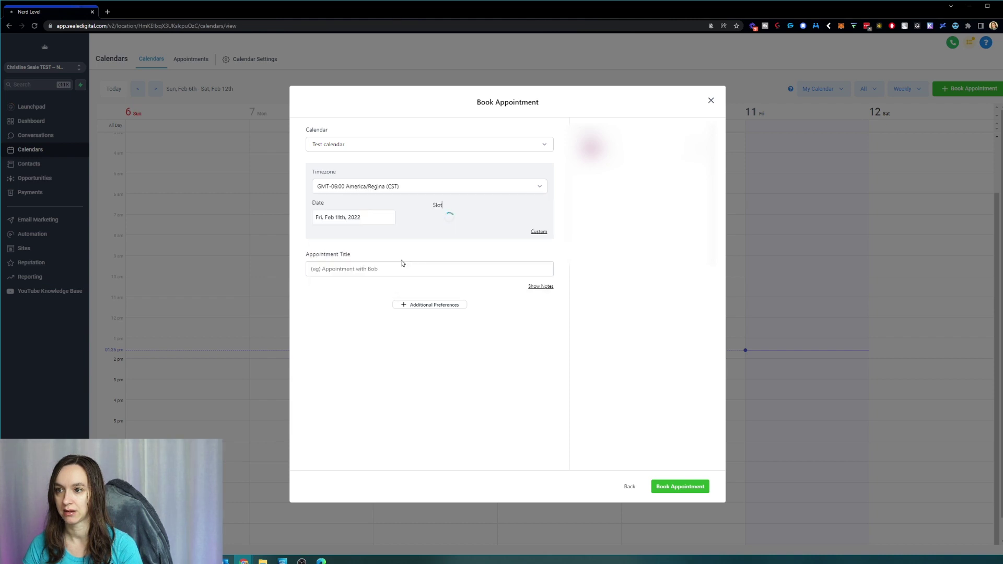
click(473, 187)
scroll(464, 261, down, 5)
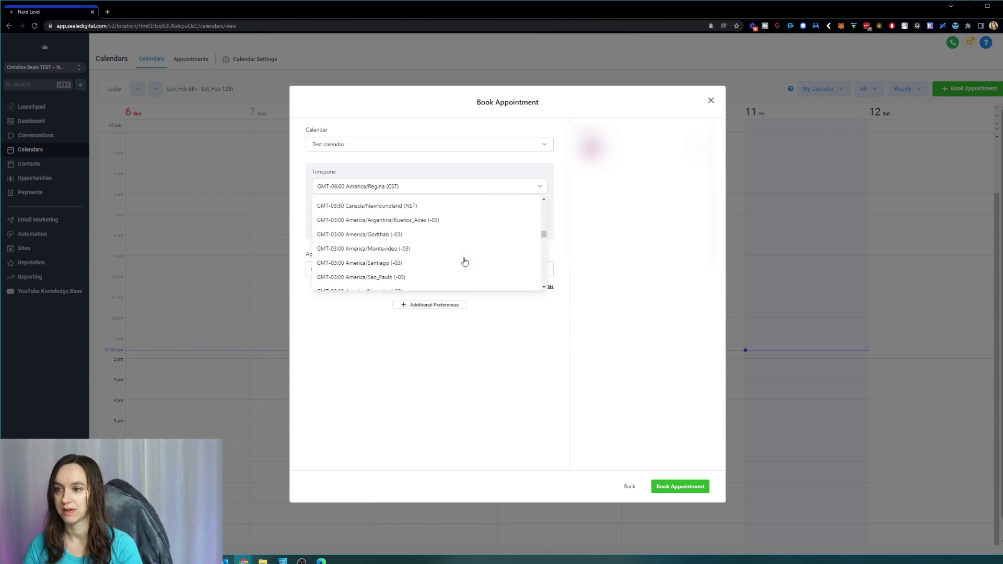
scroll(465, 261, down, 15)
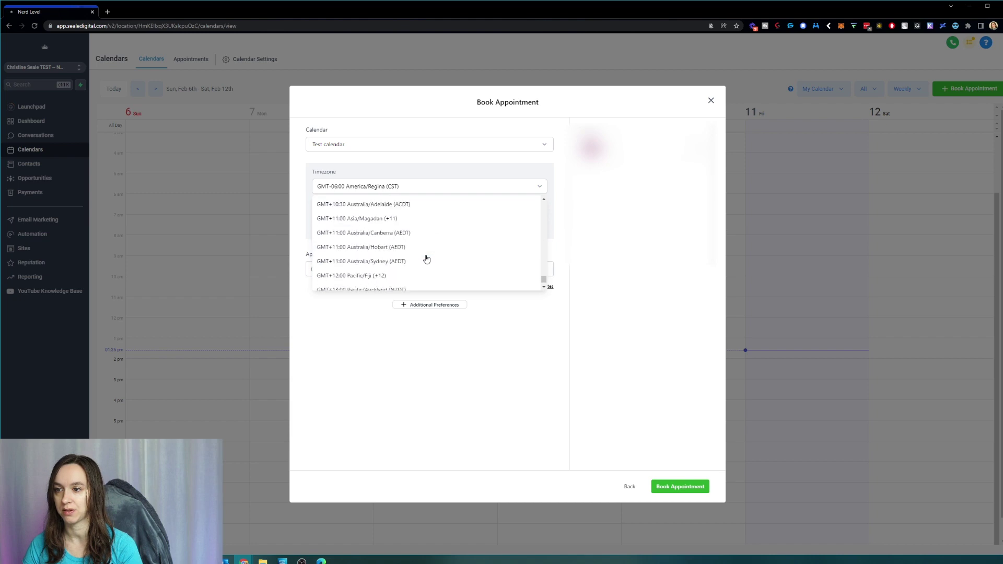
click(426, 261)
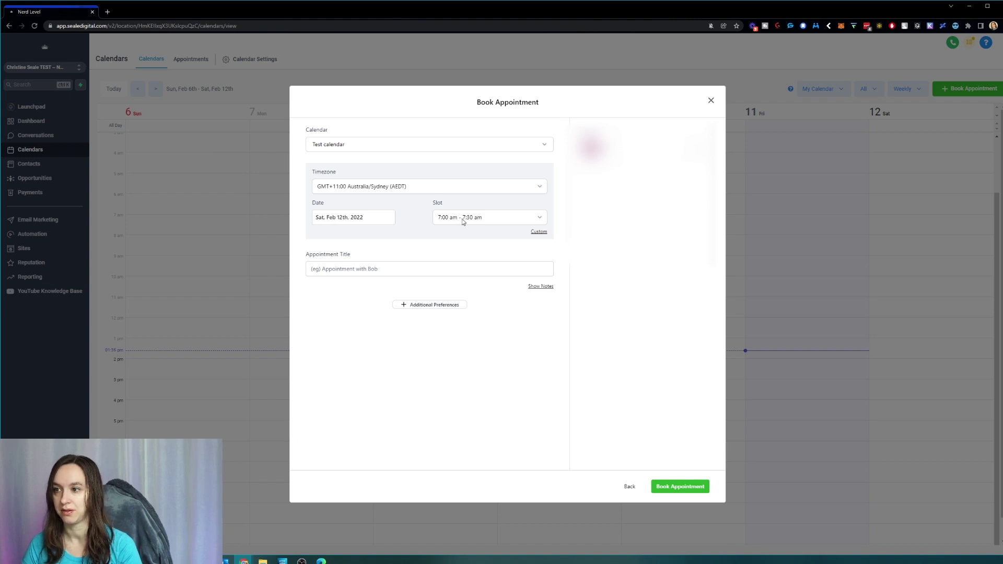
Step: Try the Custom start and end time pickers, then close them
click(537, 232)
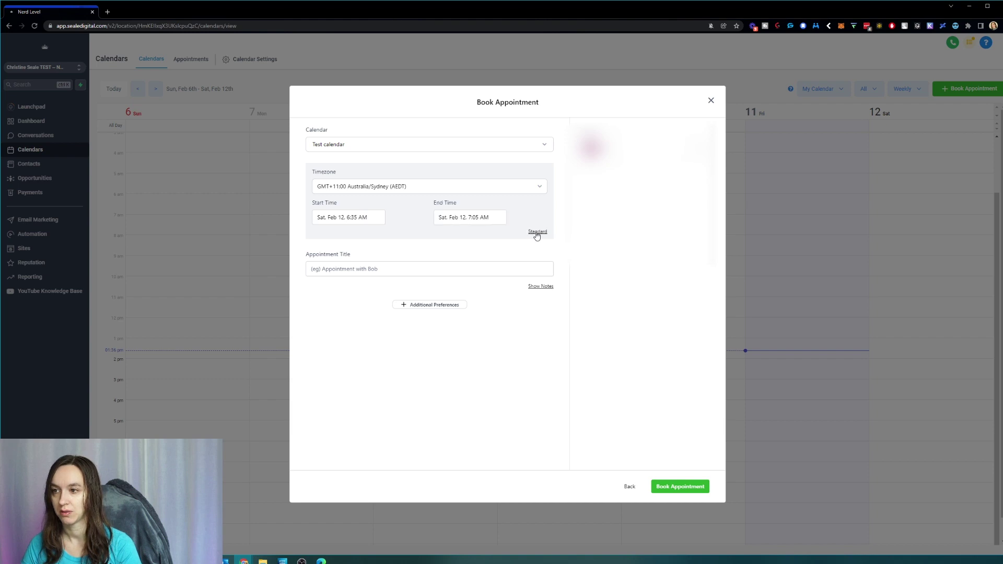
click(536, 232)
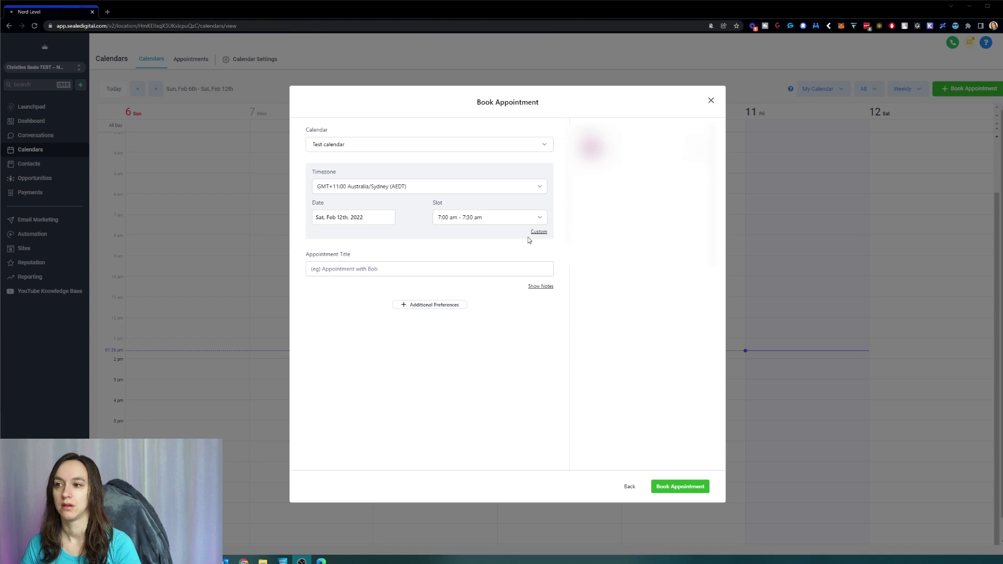
click(542, 232)
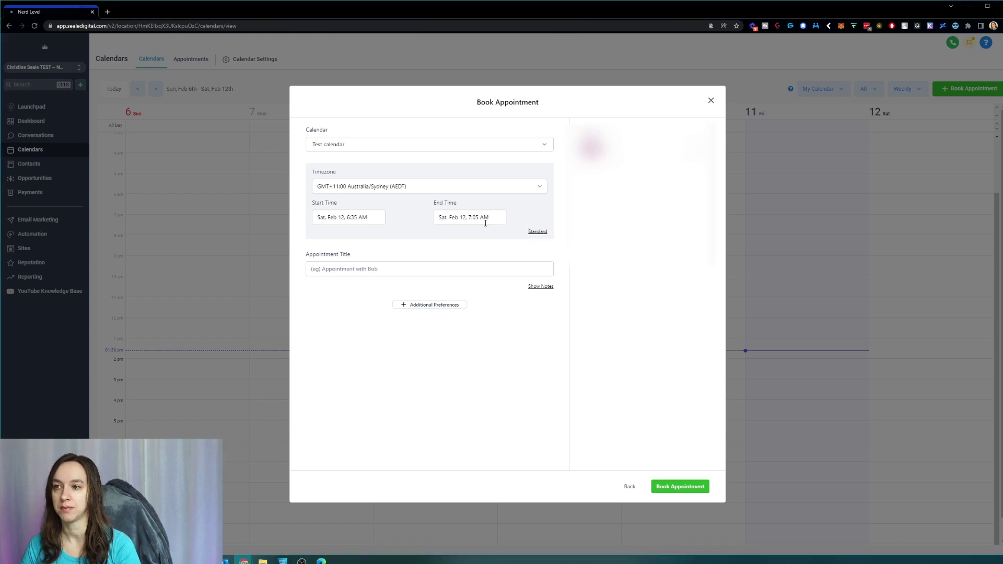
click(355, 217)
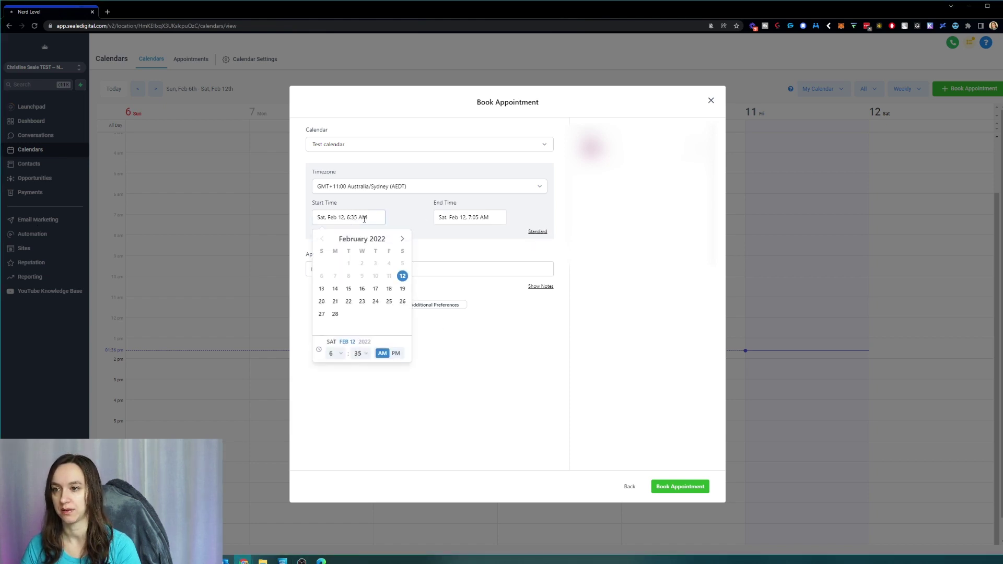
click(476, 218)
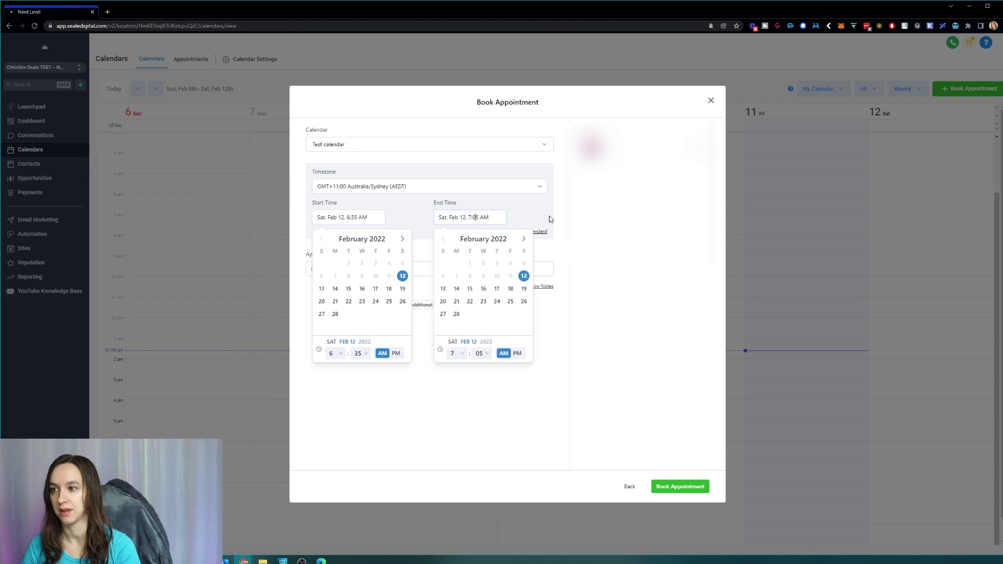
click(415, 230)
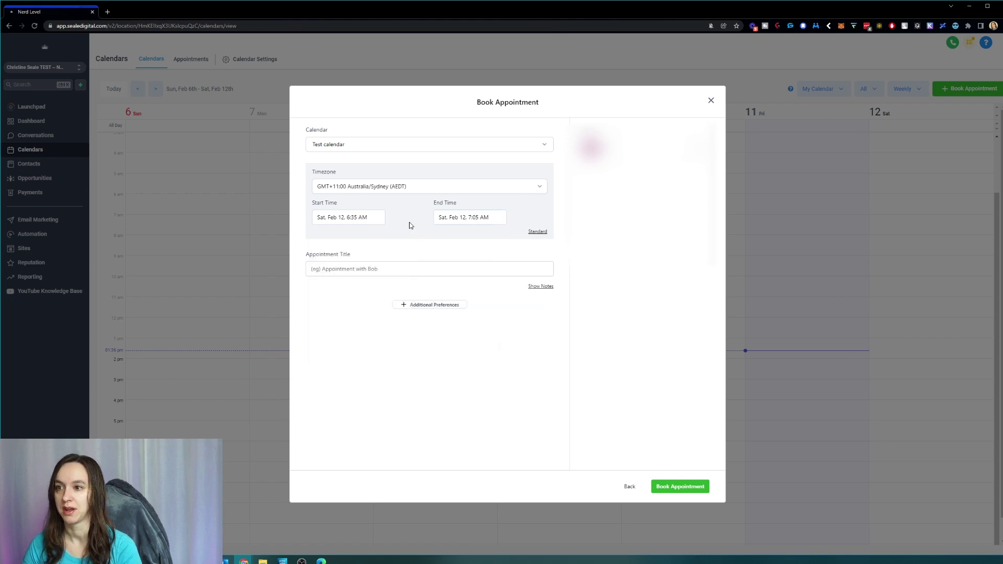
Step: Return to the Standard date and slot view, keeping Sydney time and the 7:00–7:30 am slot
click(537, 232)
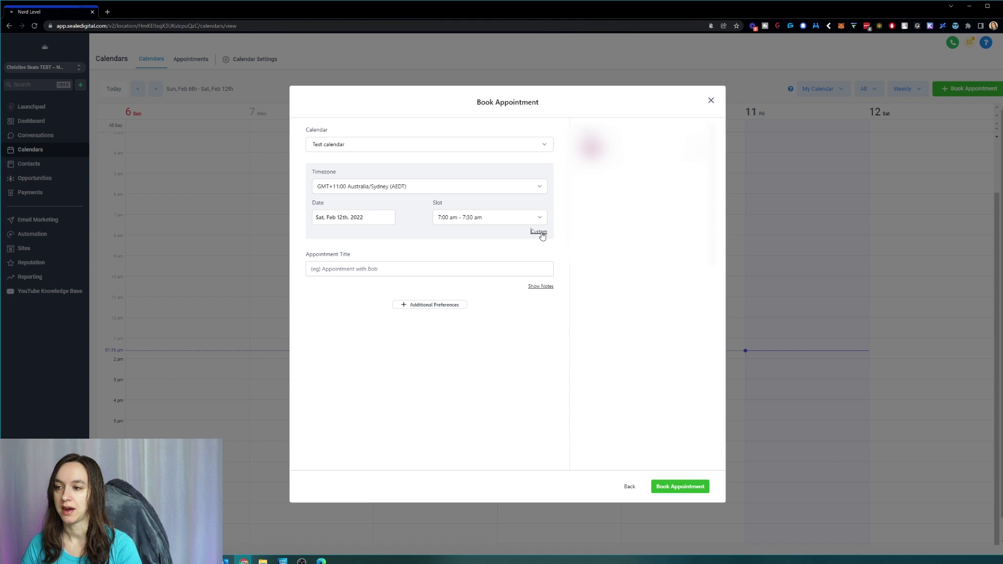
click(538, 232)
click(465, 220)
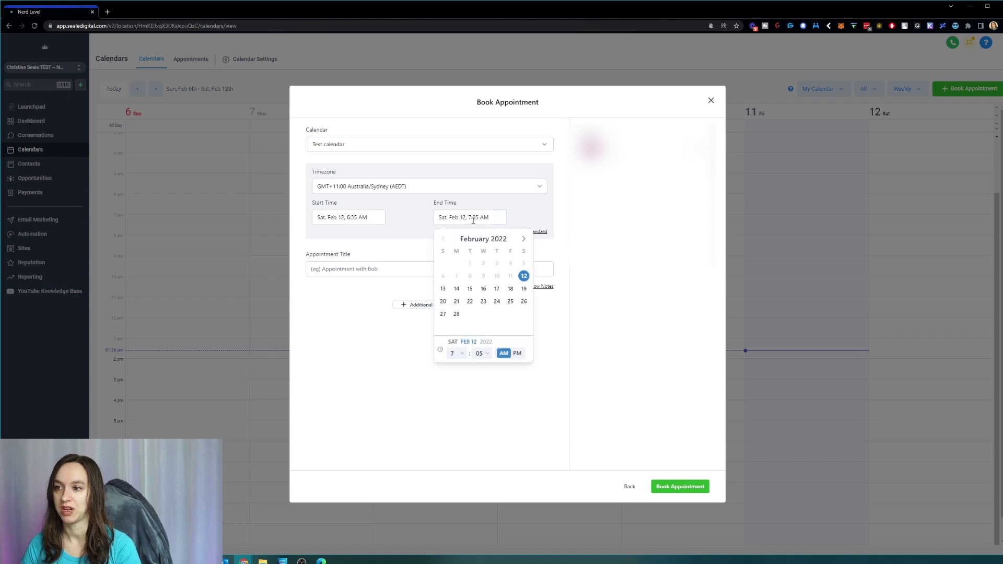
click(537, 232)
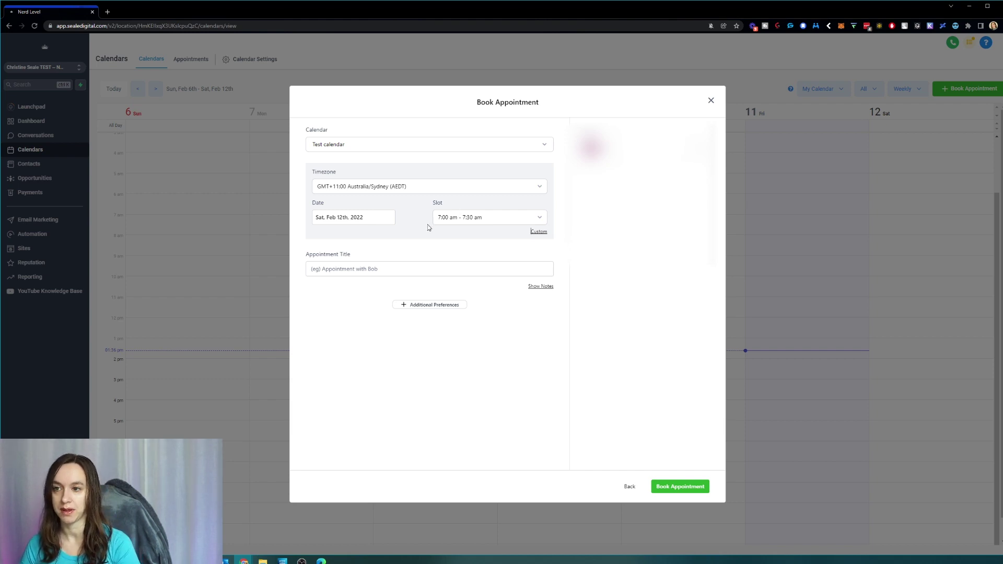
click(413, 186)
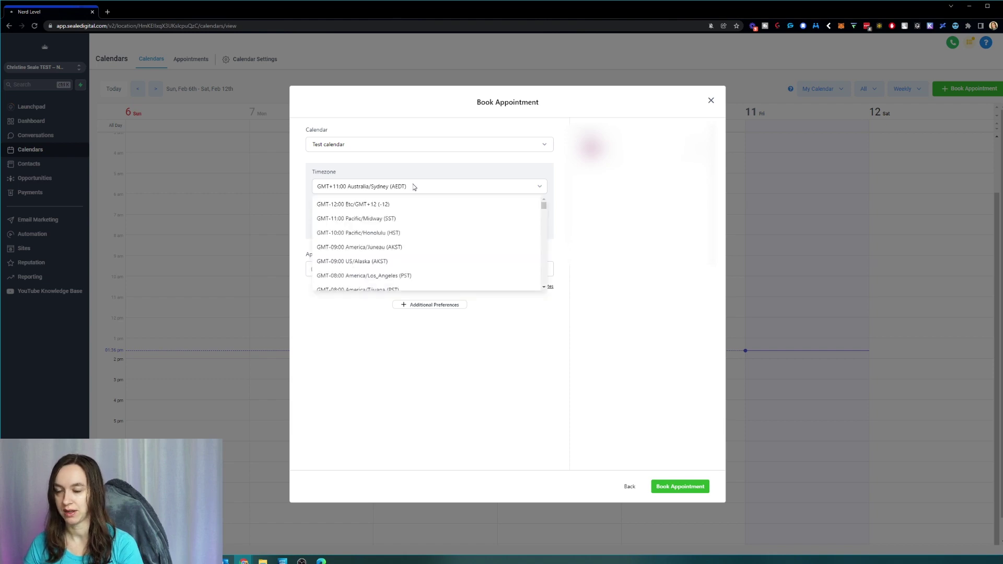
click(414, 186)
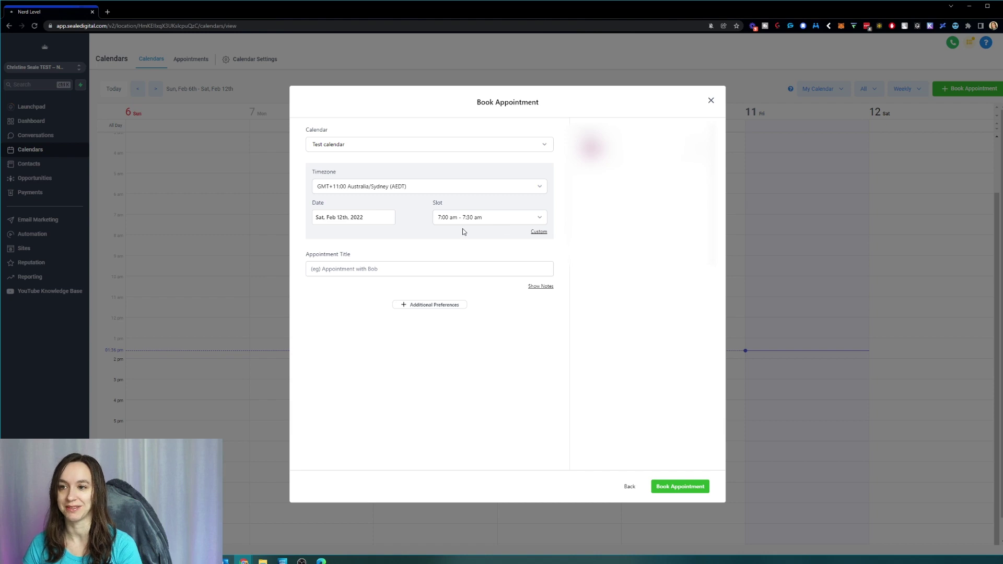
Step: Title the appointment 'AB Appointment with' plus the contact's name, and reveal notes and additional preferences
click(417, 269)
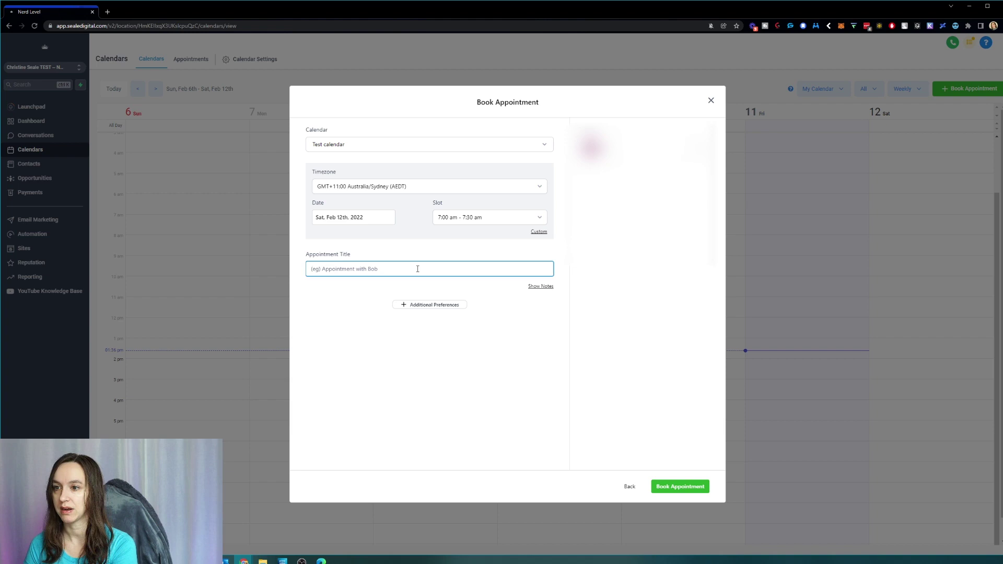
text(AB Appoin)
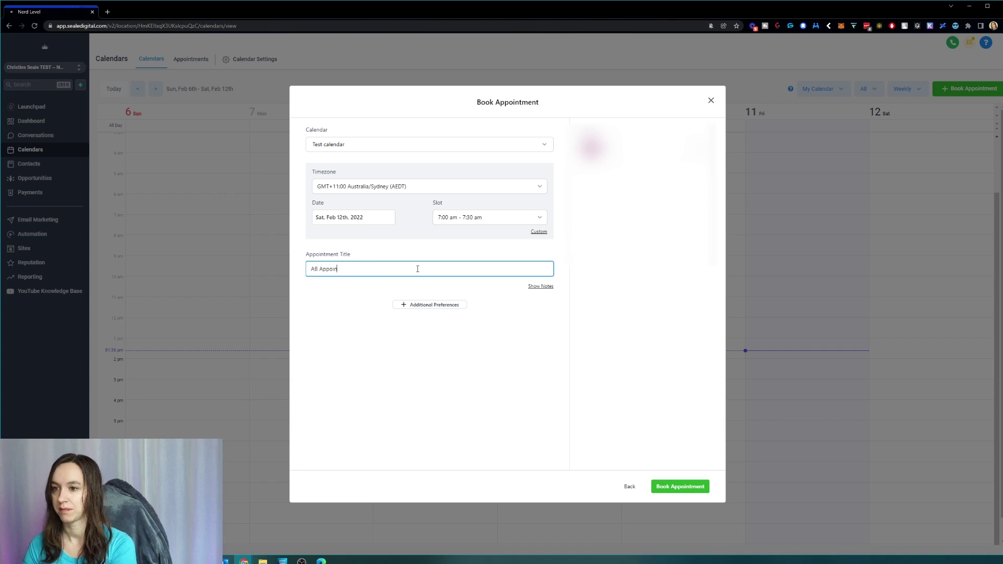
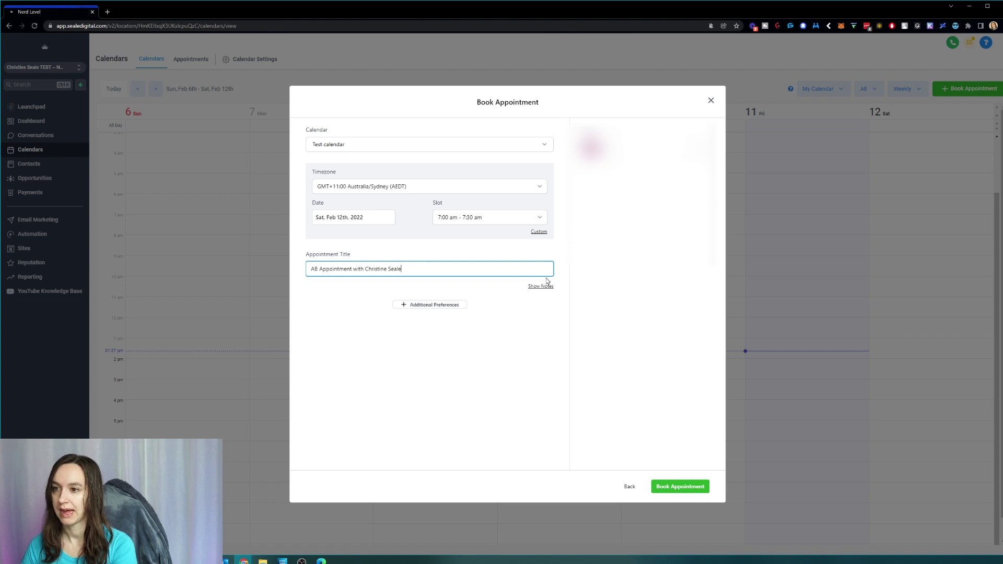
click(544, 286)
click(451, 311)
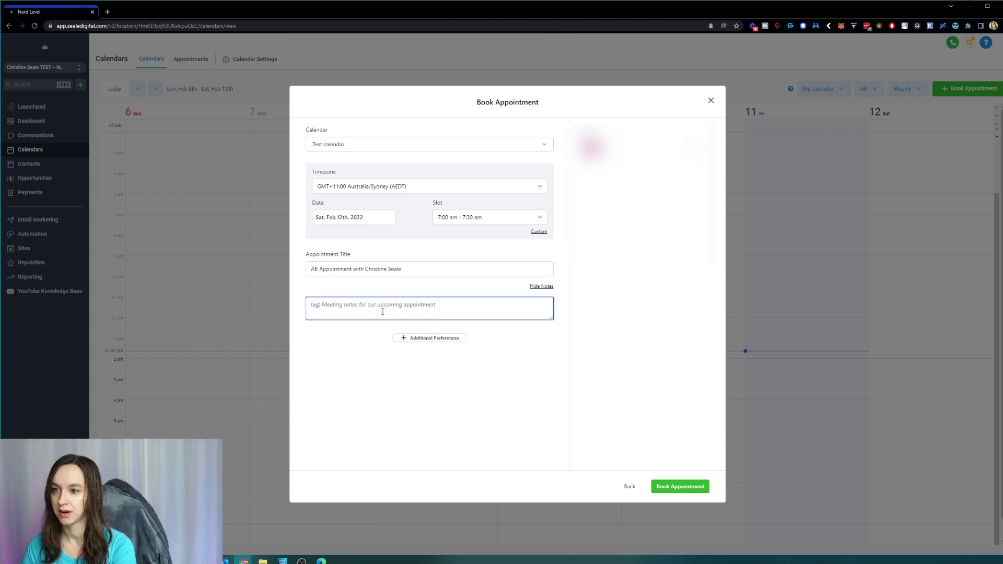
click(454, 342)
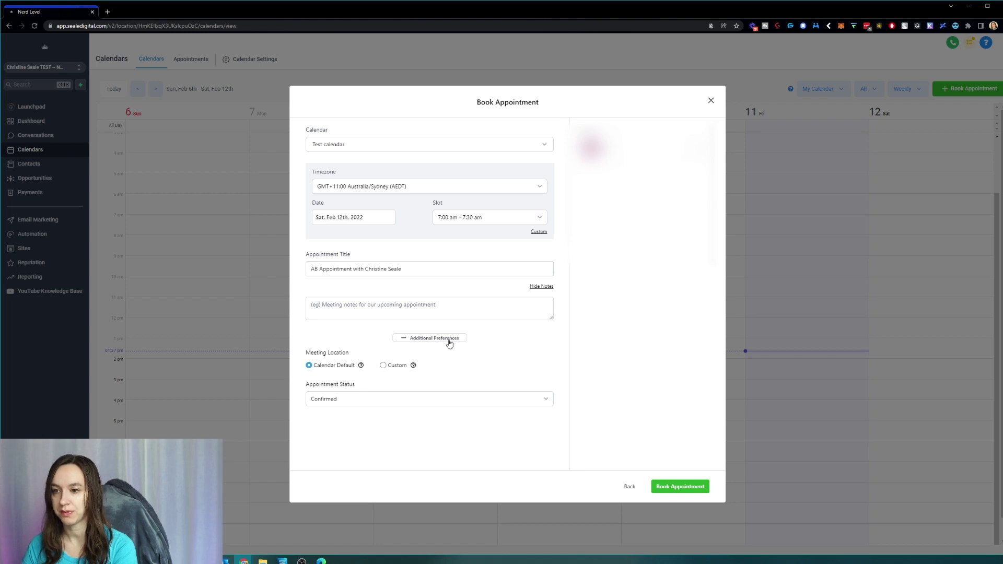
Step: Try the Custom and Calendar Default meeting location options
mouse_move(362, 366)
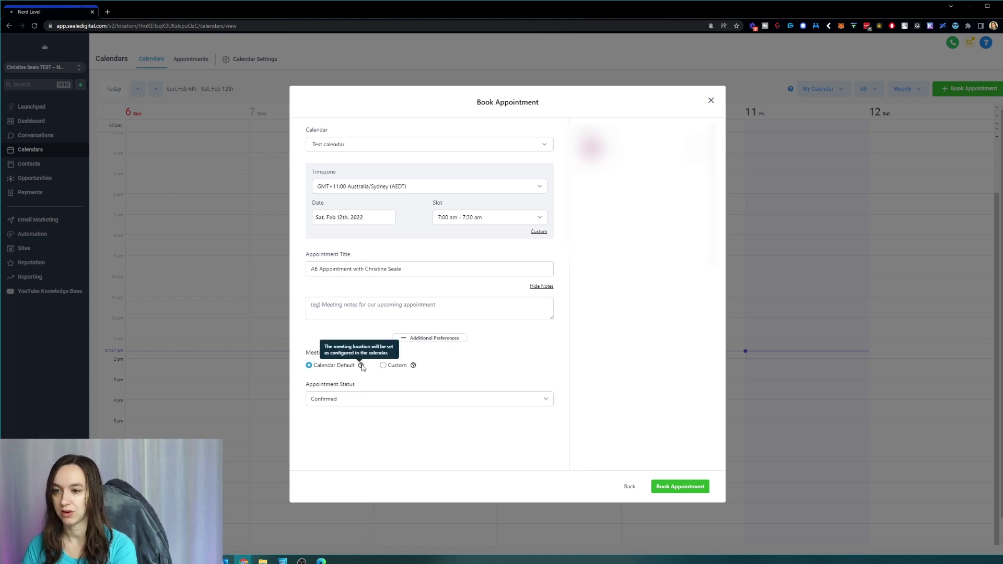
click(383, 365)
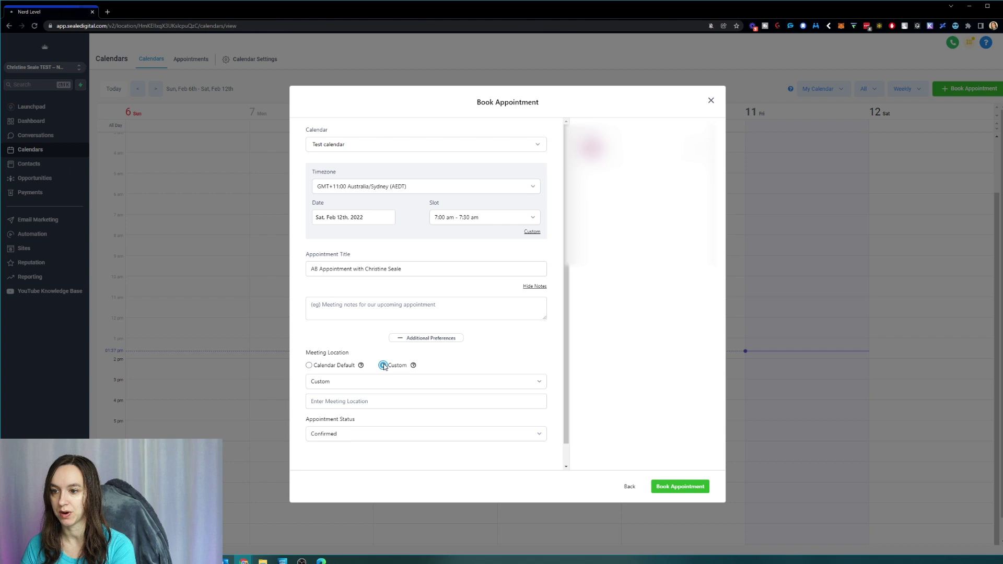
scroll(385, 366, down, 1)
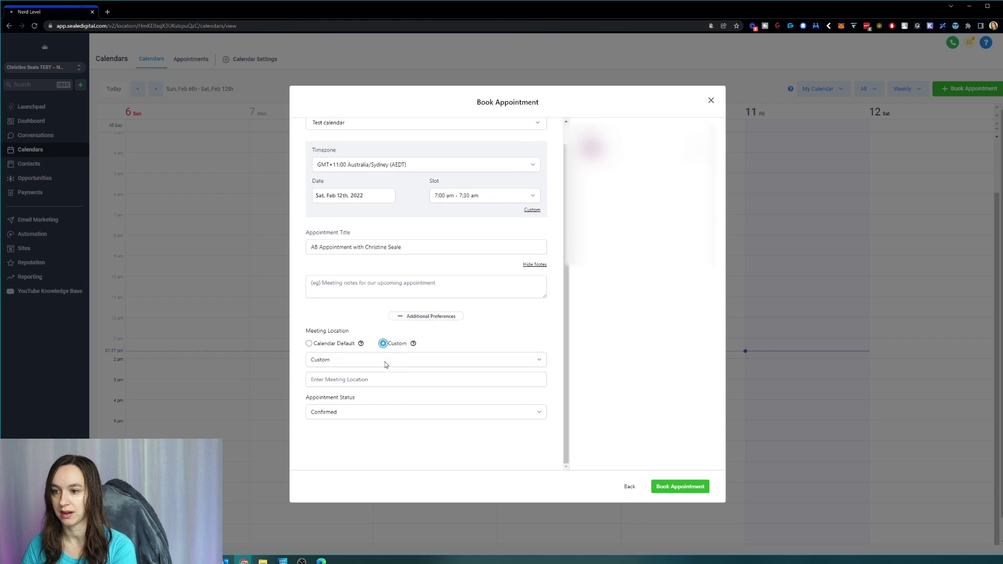
click(309, 343)
mouse_move(362, 367)
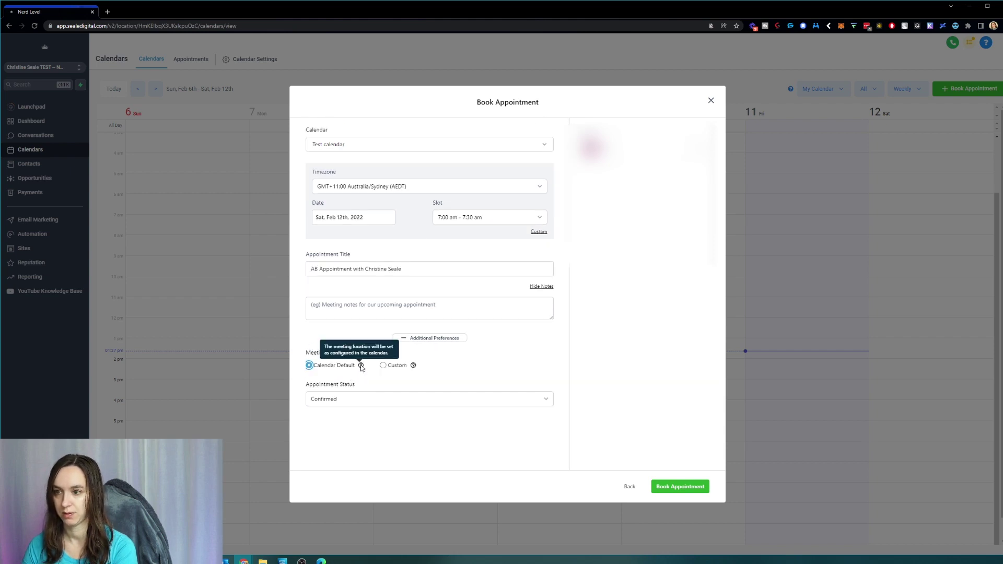
click(383, 366)
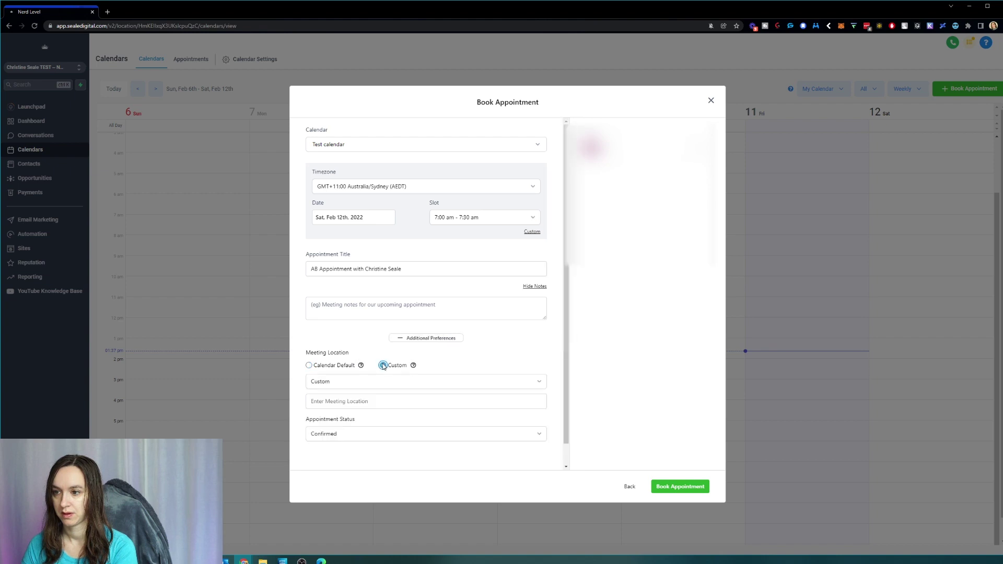
scroll(381, 398, down, 1)
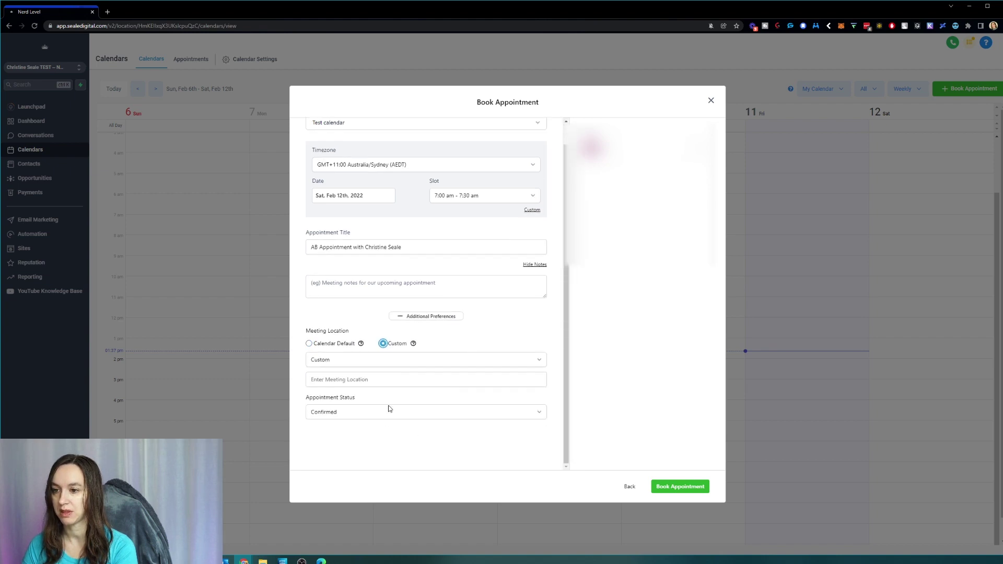
Step: Review the Appointment Status options, then close the form without booking
click(373, 413)
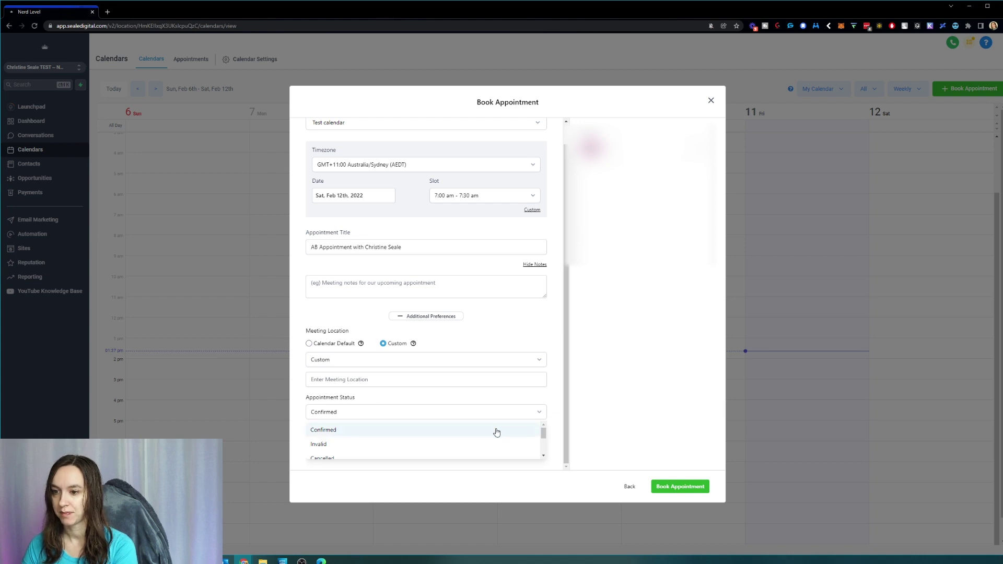
scroll(470, 439, down, 3)
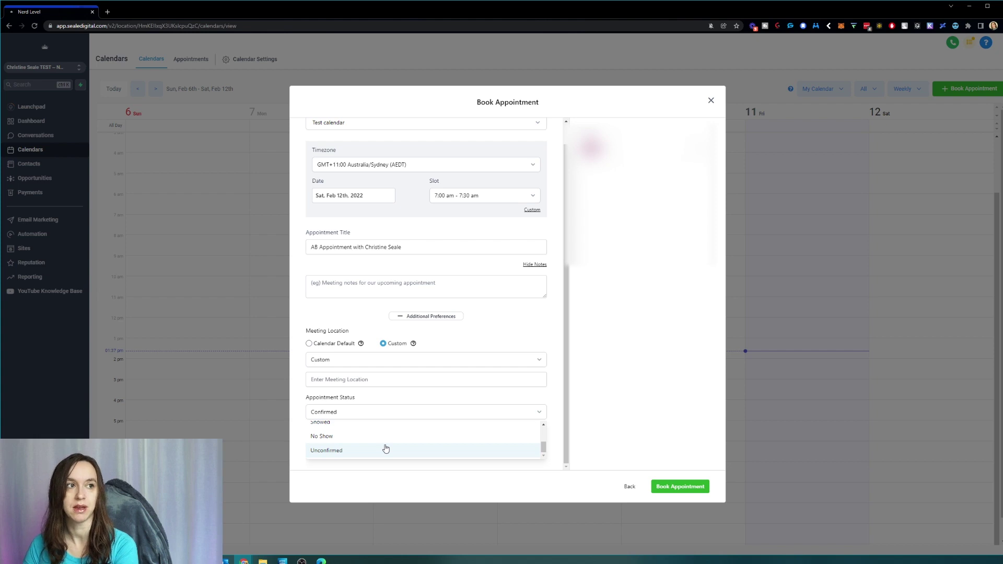
scroll(385, 444, up, 1)
scroll(390, 449, down, 1)
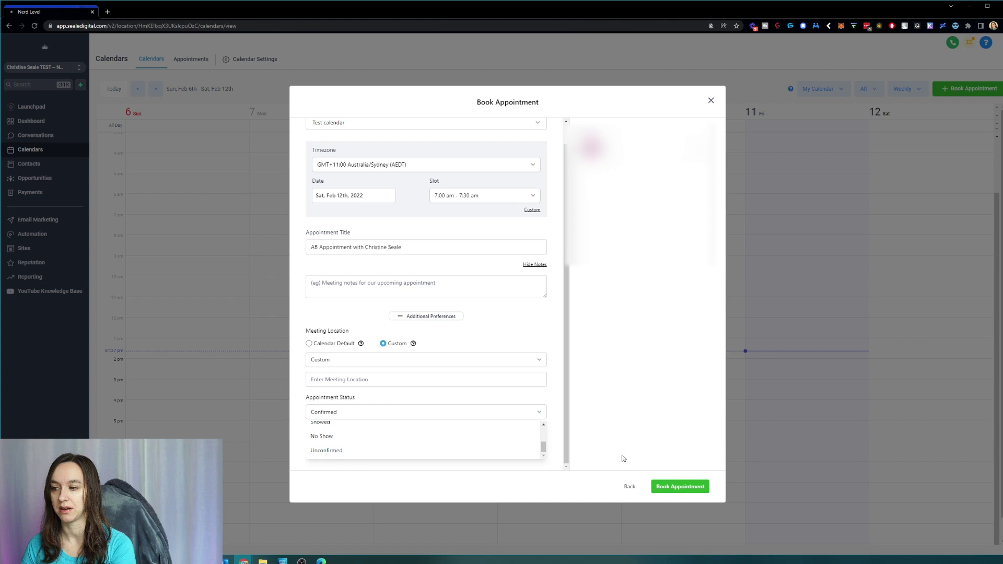
scroll(487, 407, up, 1)
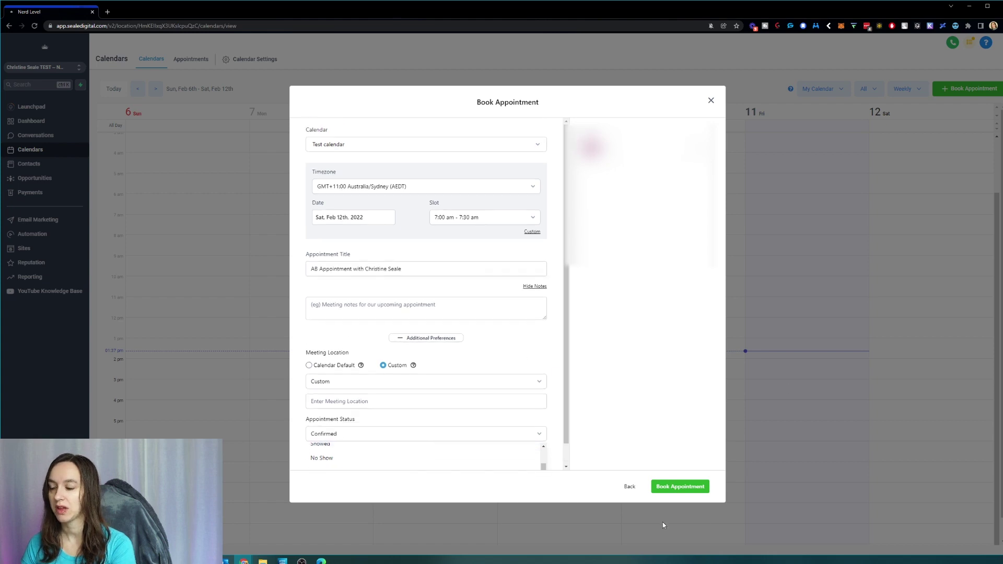
click(711, 100)
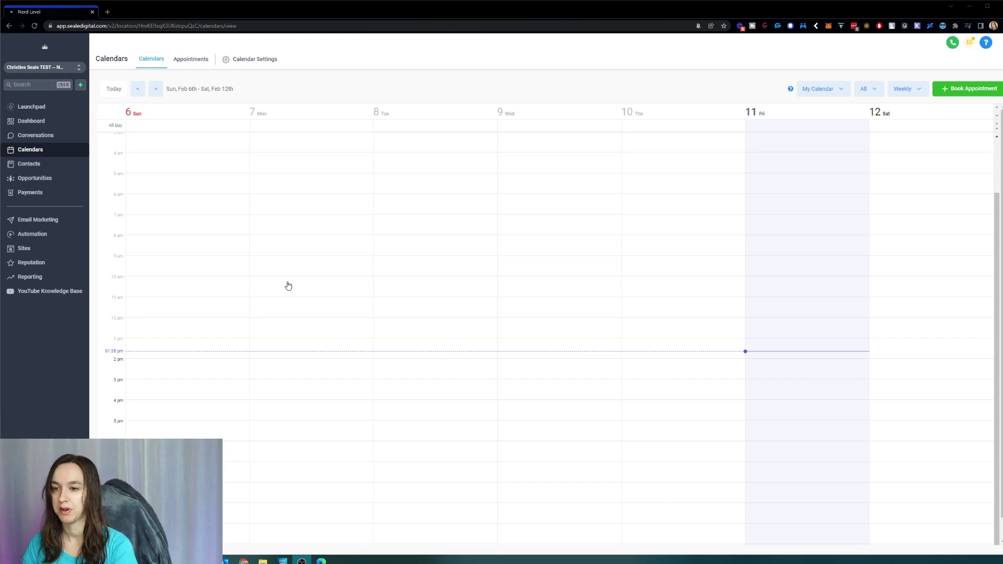
Step: Select Monday from 10:00 to 14:30 on the calendar to get the booking or blocked-off choice
drag(289, 284, 289, 330)
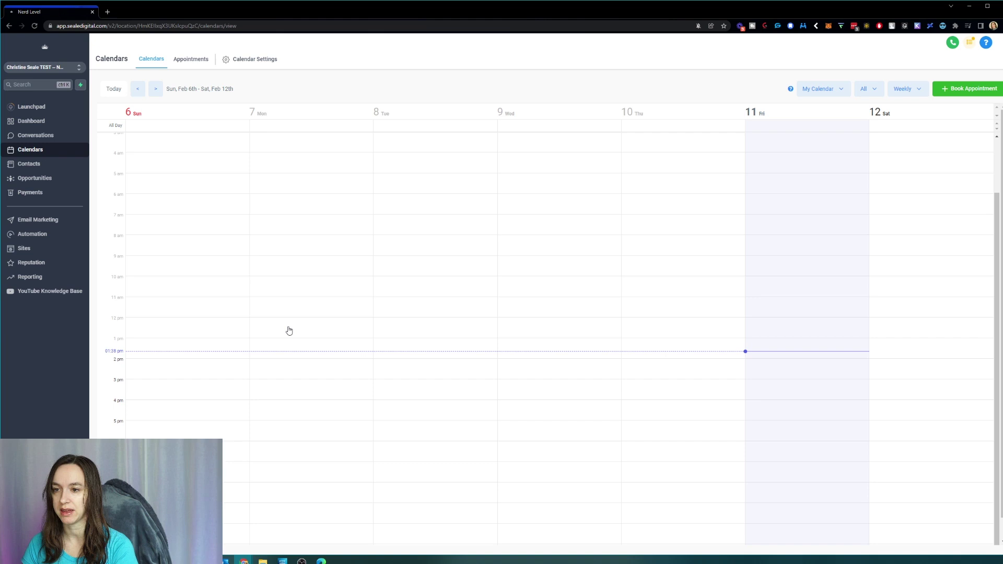
drag(293, 285, 293, 396)
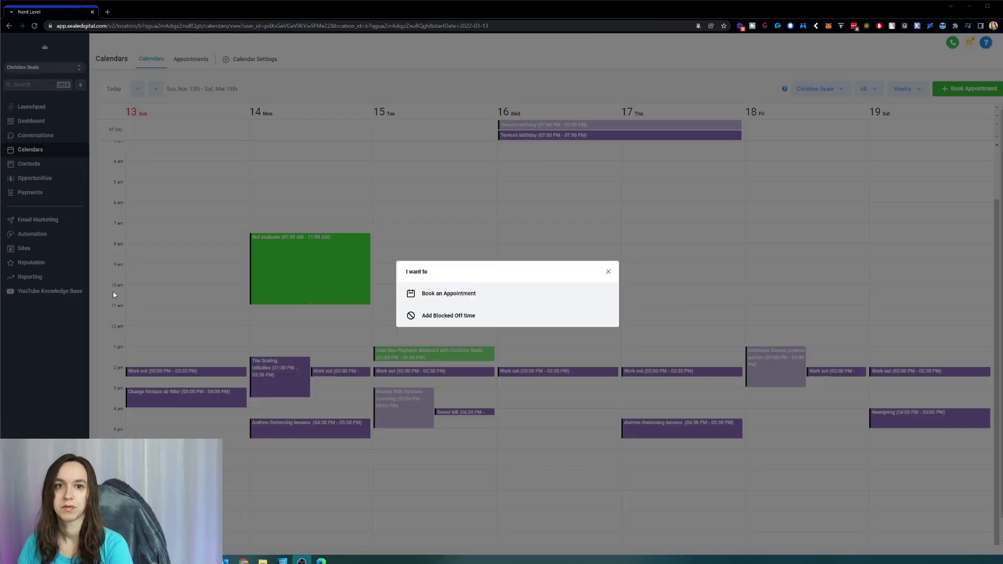
Step: Save blocked-off time 'Vacation OOO' ending Sat, Mar 19, with description 'OOO'
click(447, 317)
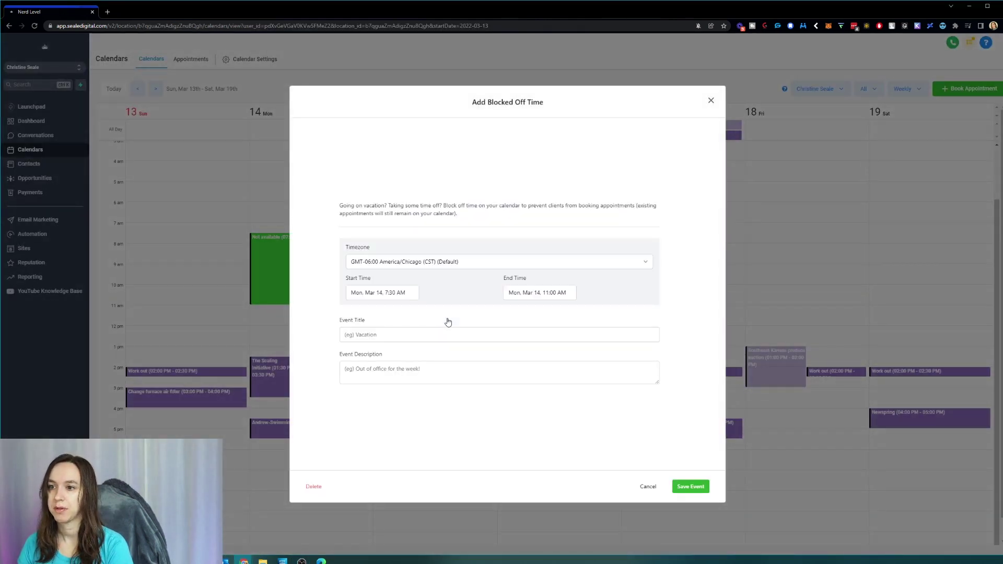
click(380, 335)
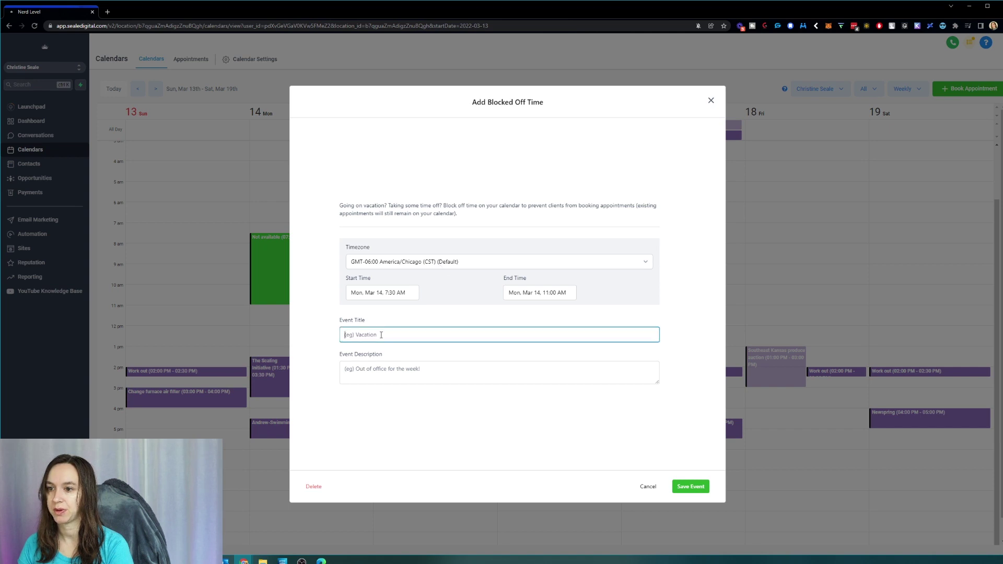
text(Vacation)
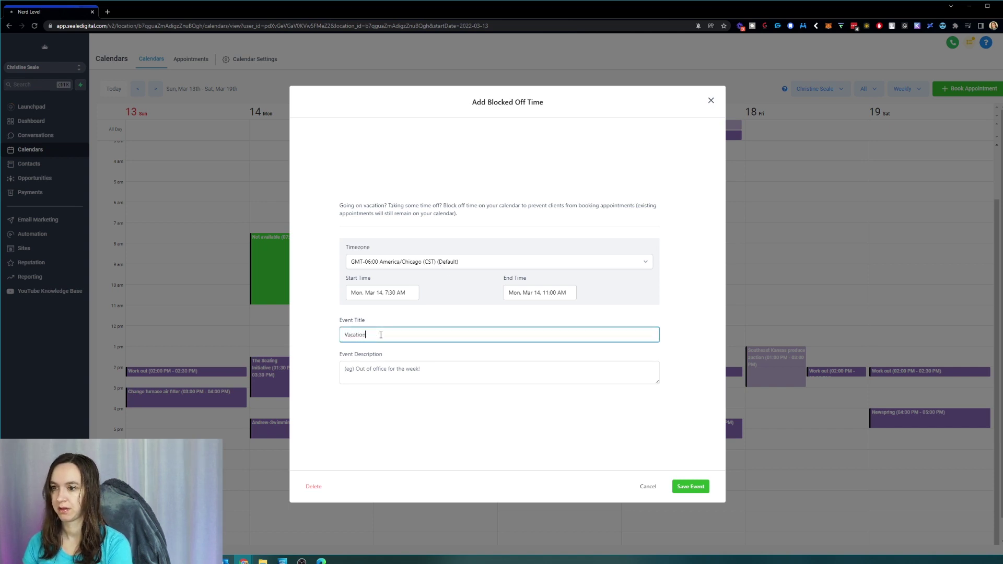
text( OOO)
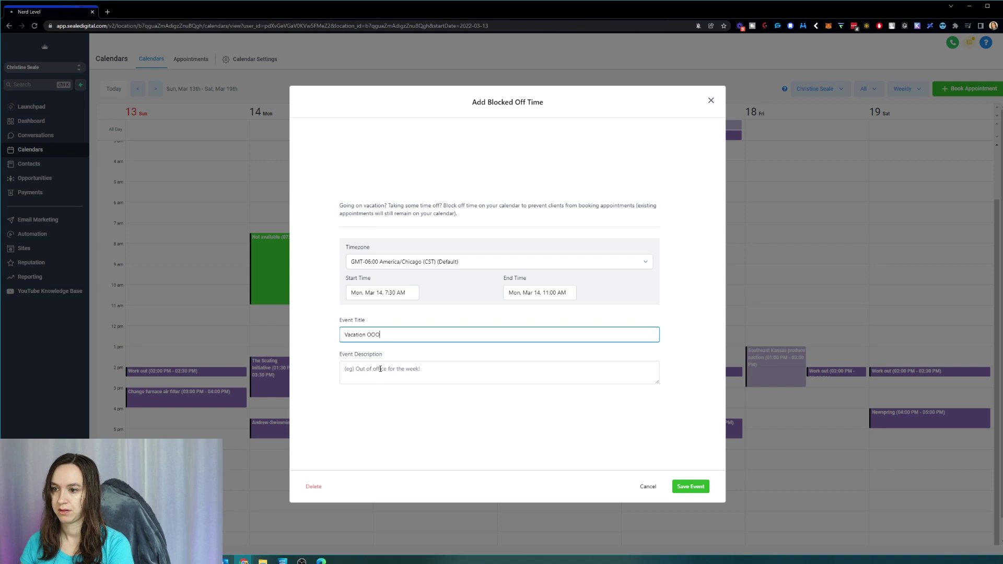
click(573, 294)
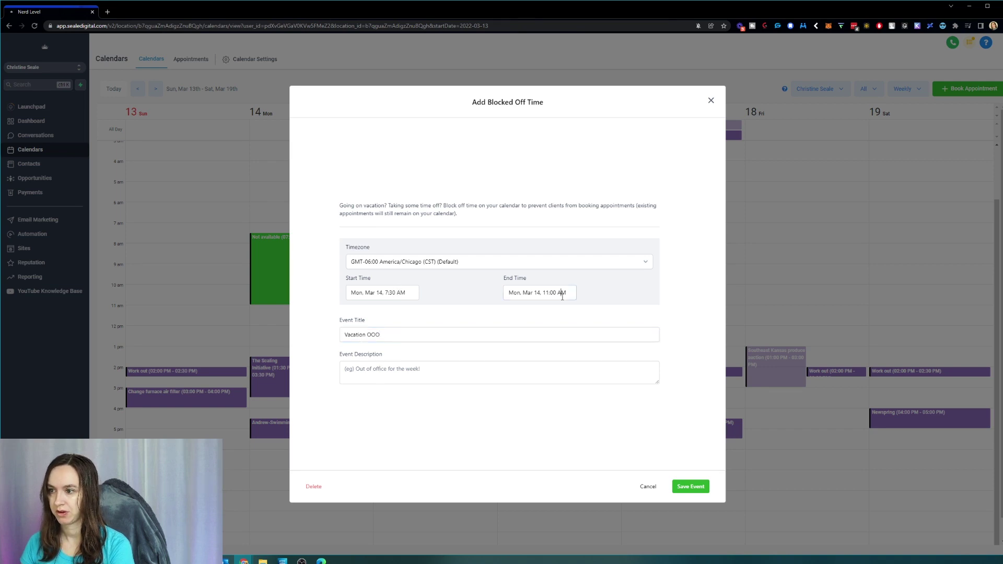
click(592, 366)
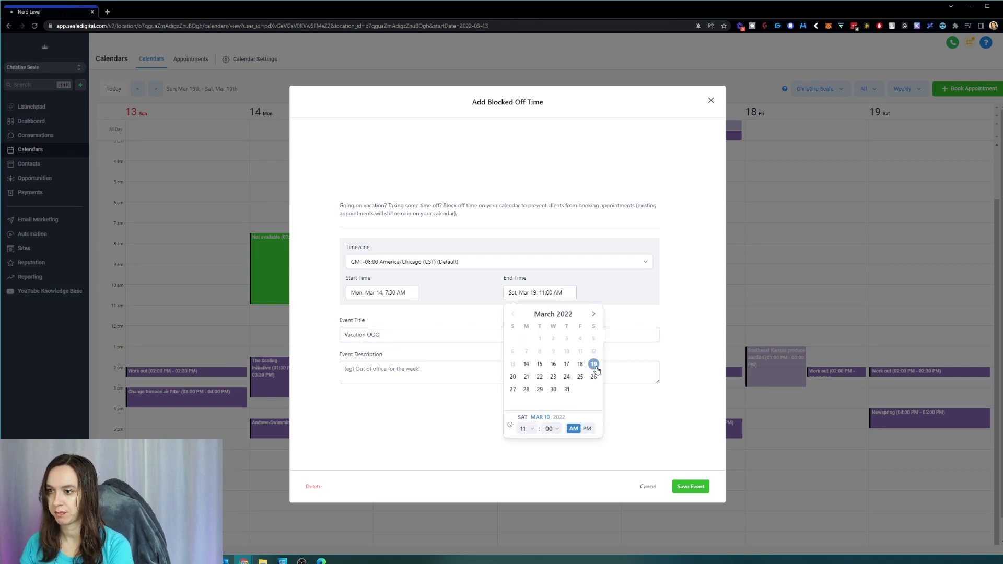
click(674, 435)
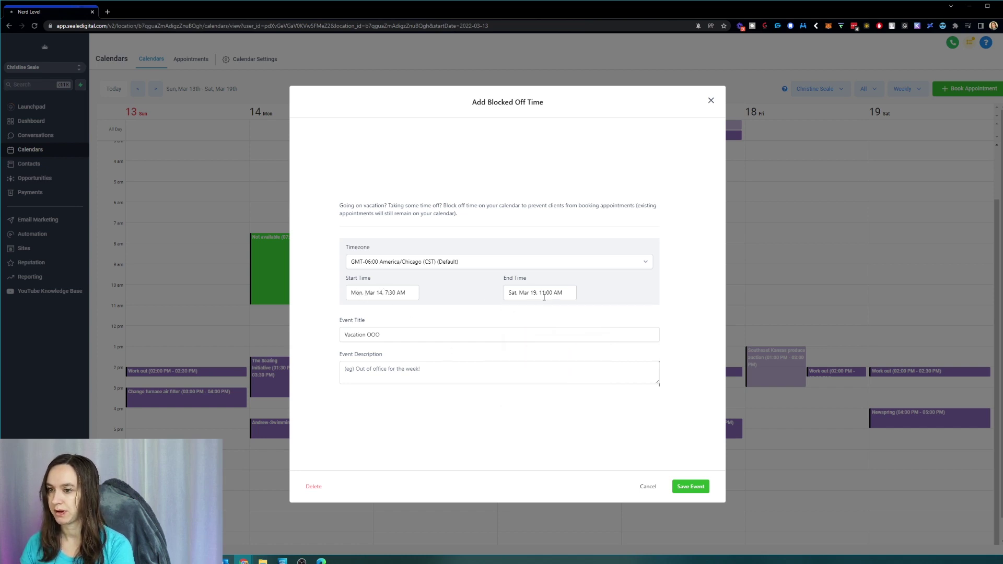
click(395, 369)
text(OOO)
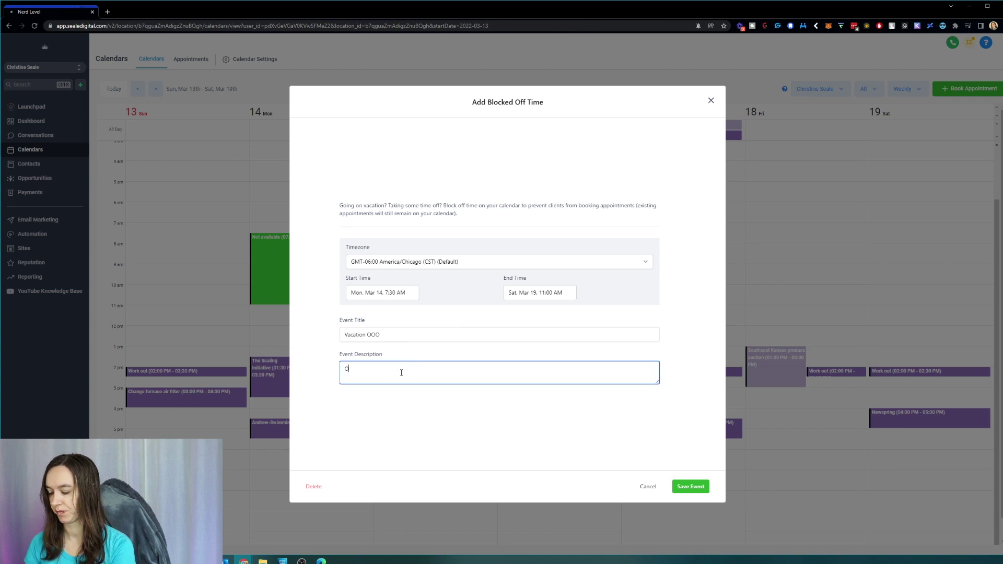
click(692, 487)
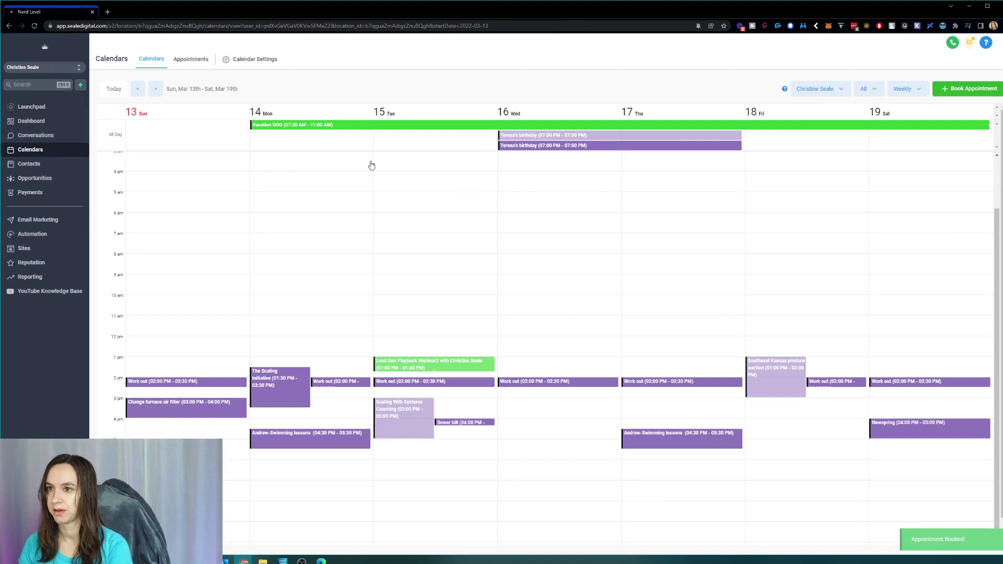
Step: Delete the Vacation OOO block and confirm the deletion
click(302, 126)
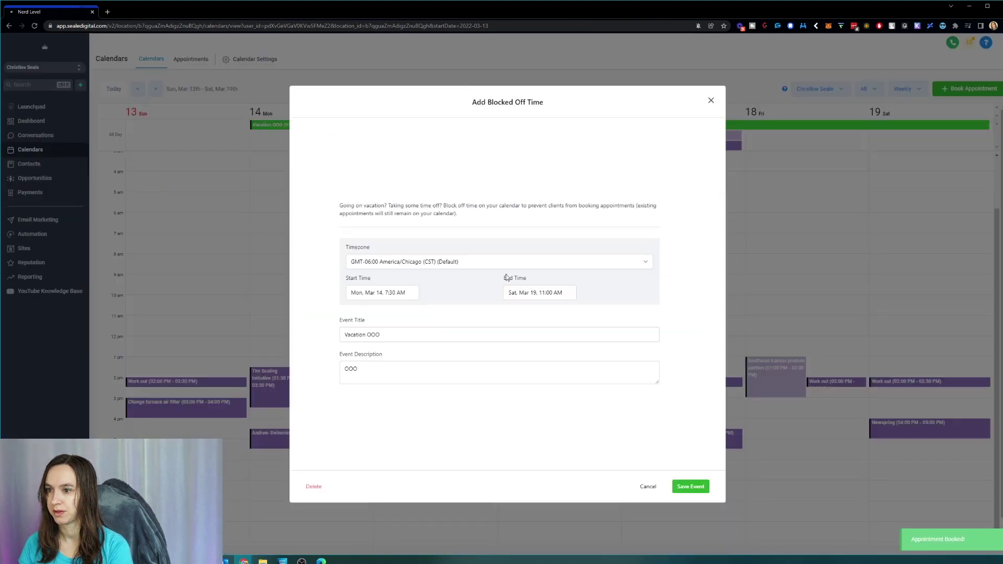
click(315, 488)
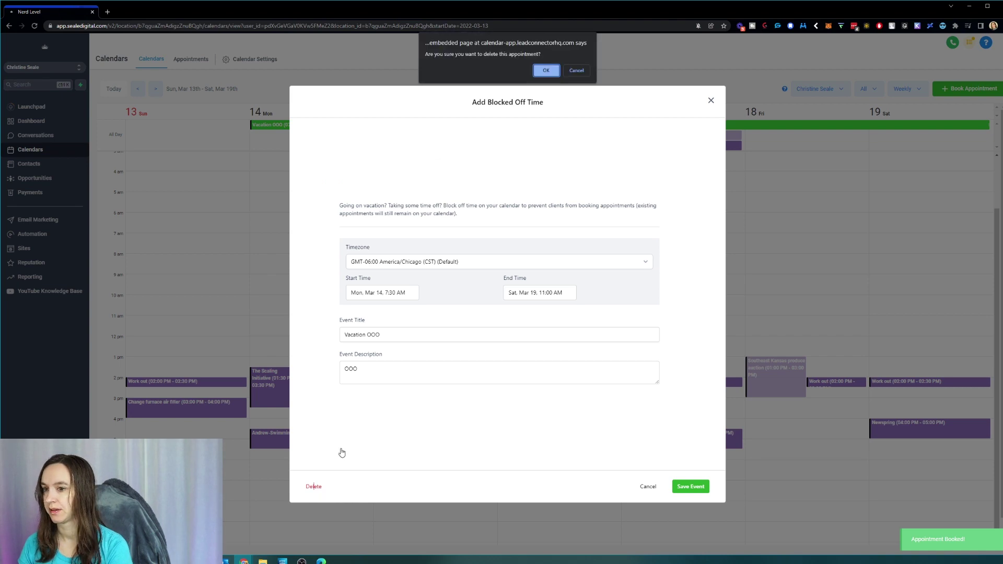
click(545, 71)
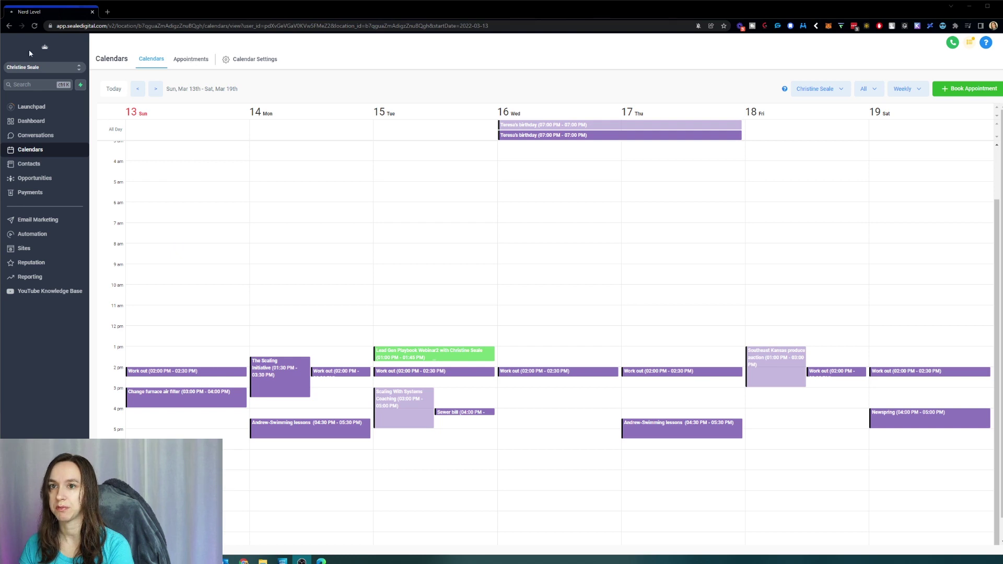
Step: Switch to the TEST sub-account, view its Appointments list, and open then close Book Appointment
click(32, 71)
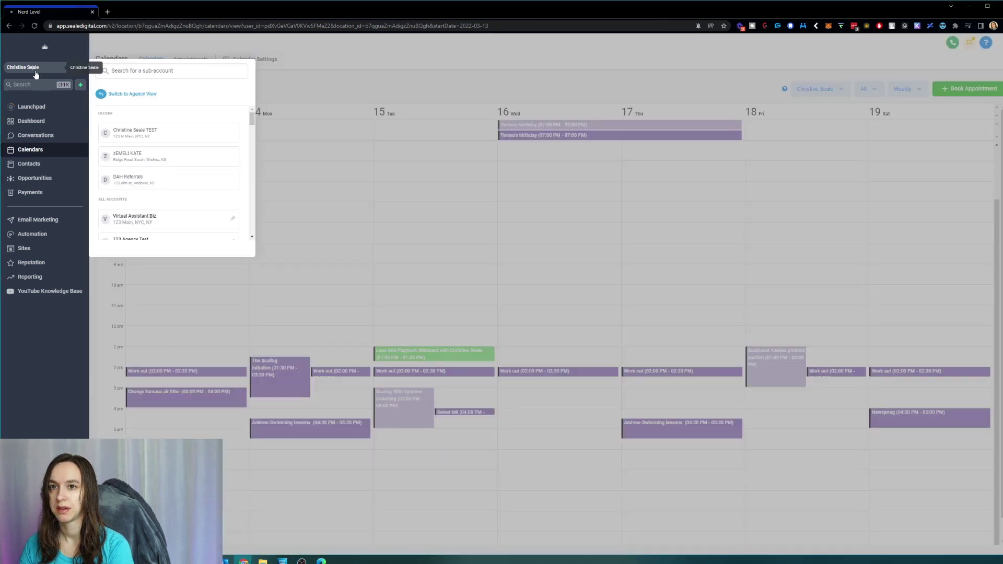
click(167, 132)
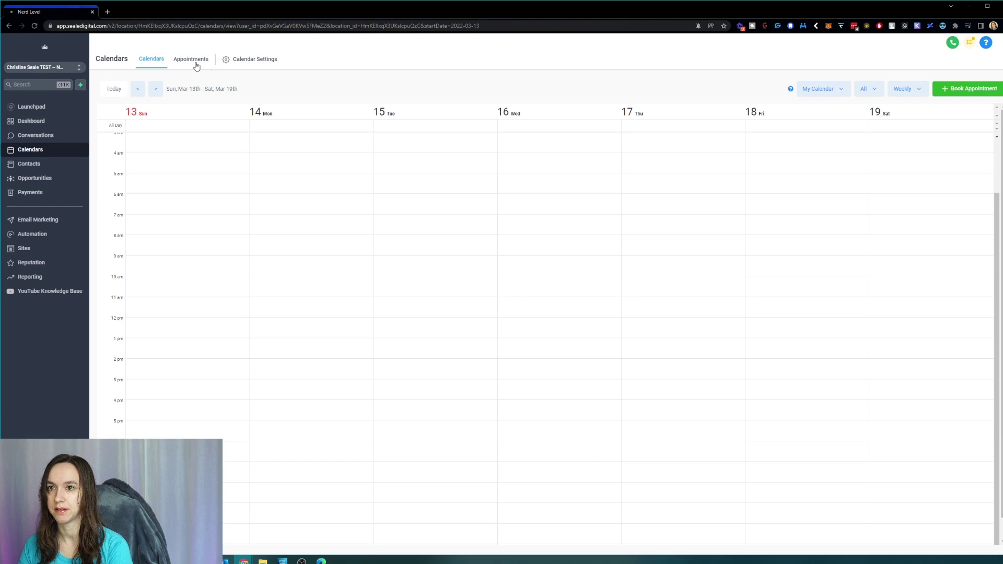
click(196, 62)
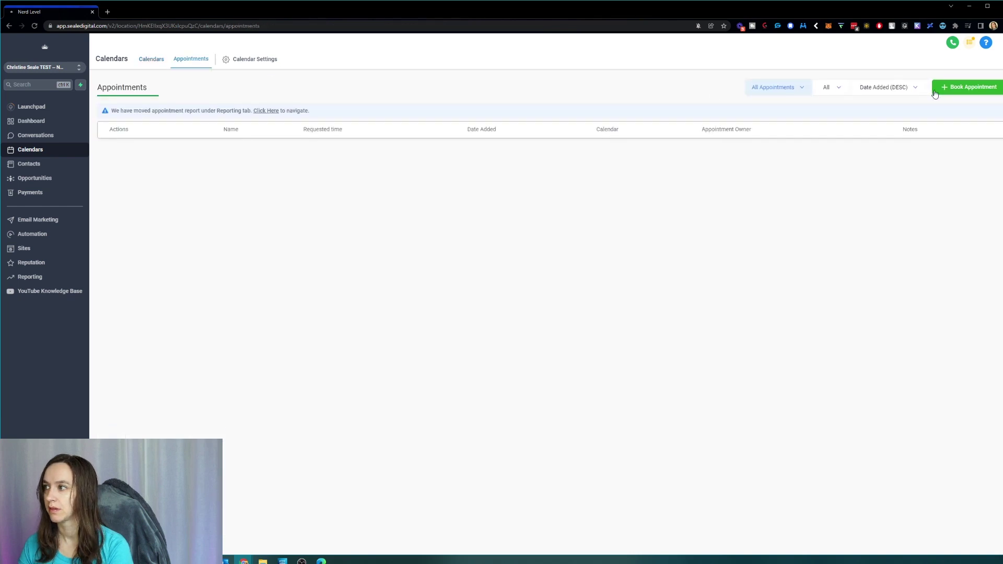
click(978, 90)
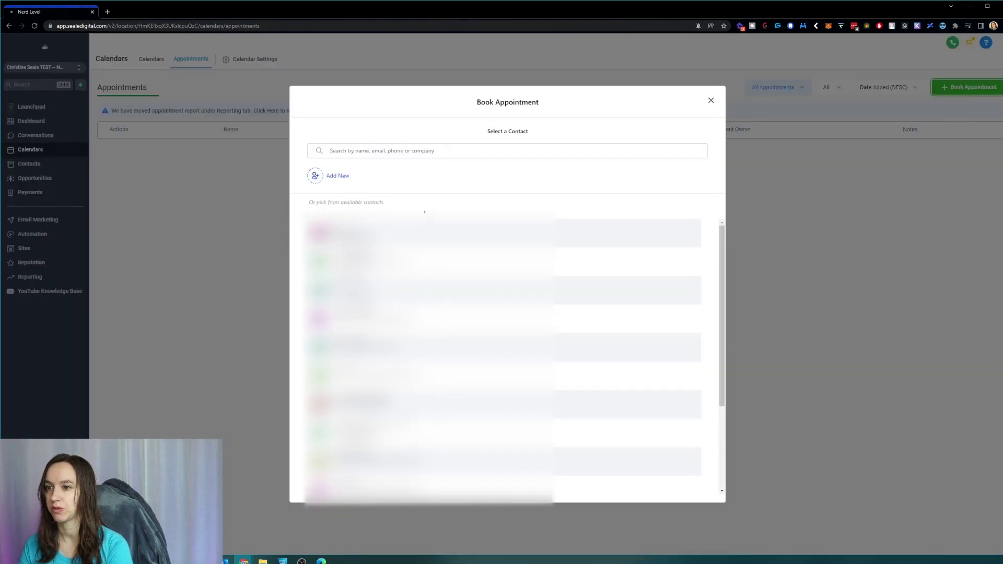
click(709, 101)
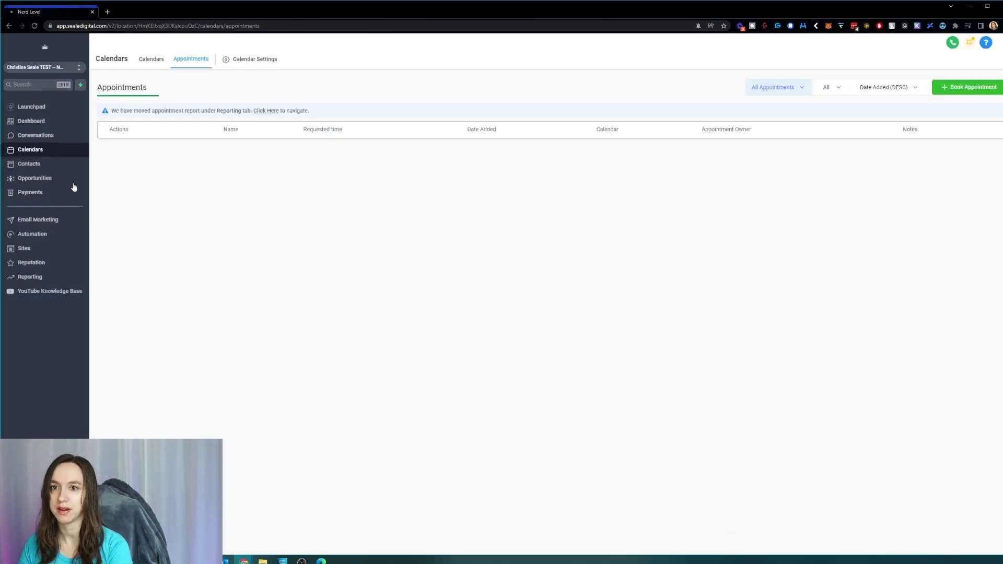
Step: Open the first contact's Appointment tab and add a new appointment for them
click(49, 163)
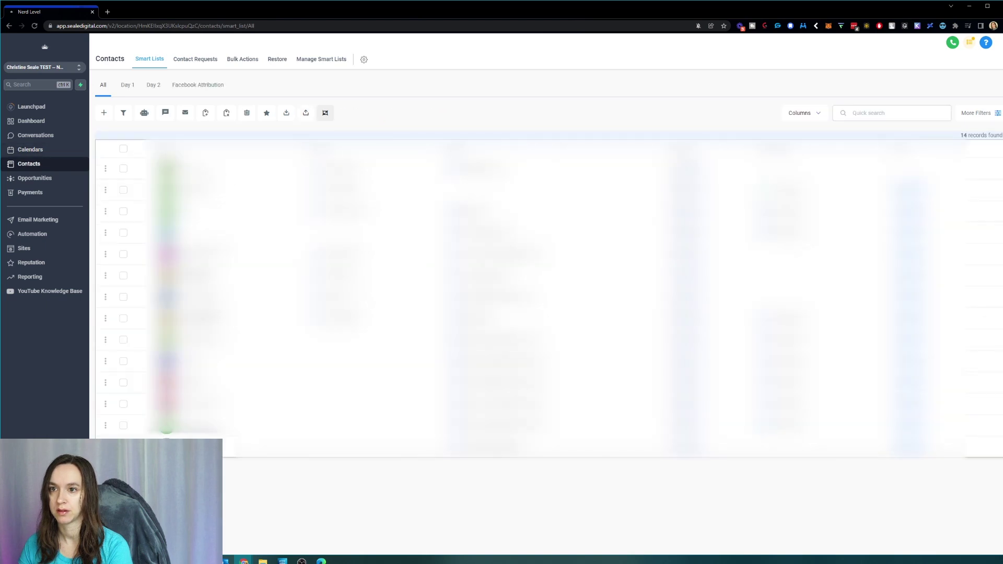
click(387, 168)
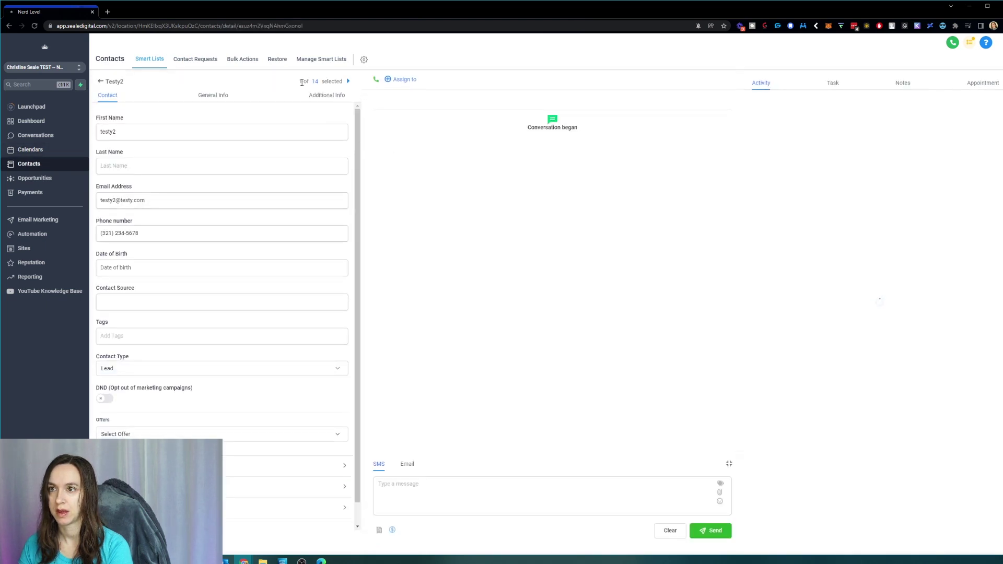
click(983, 83)
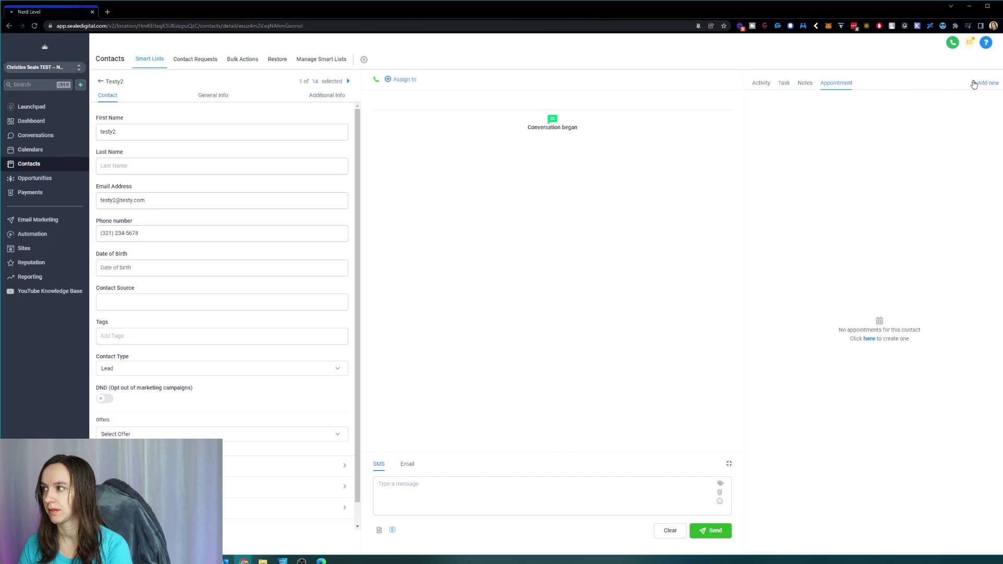
click(986, 83)
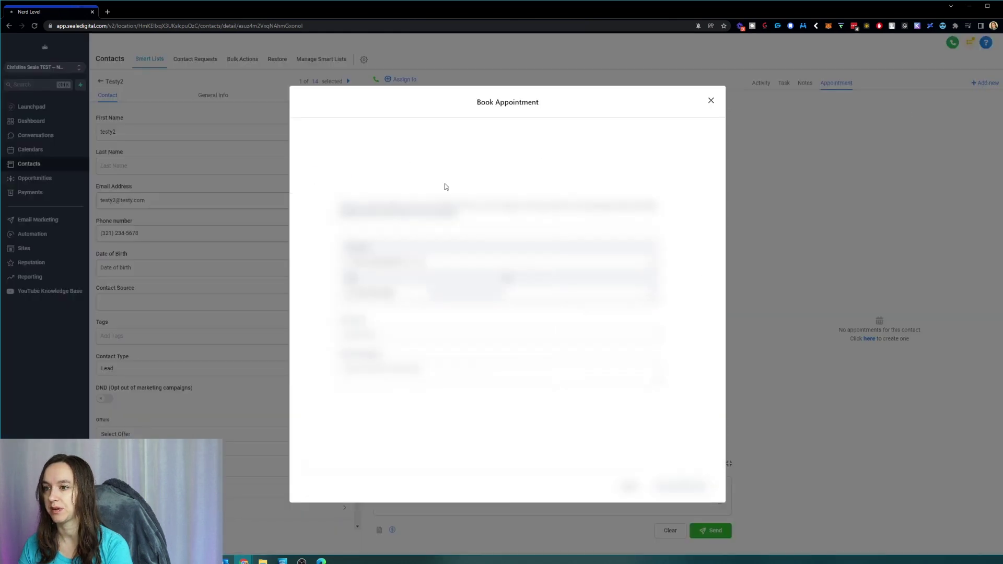